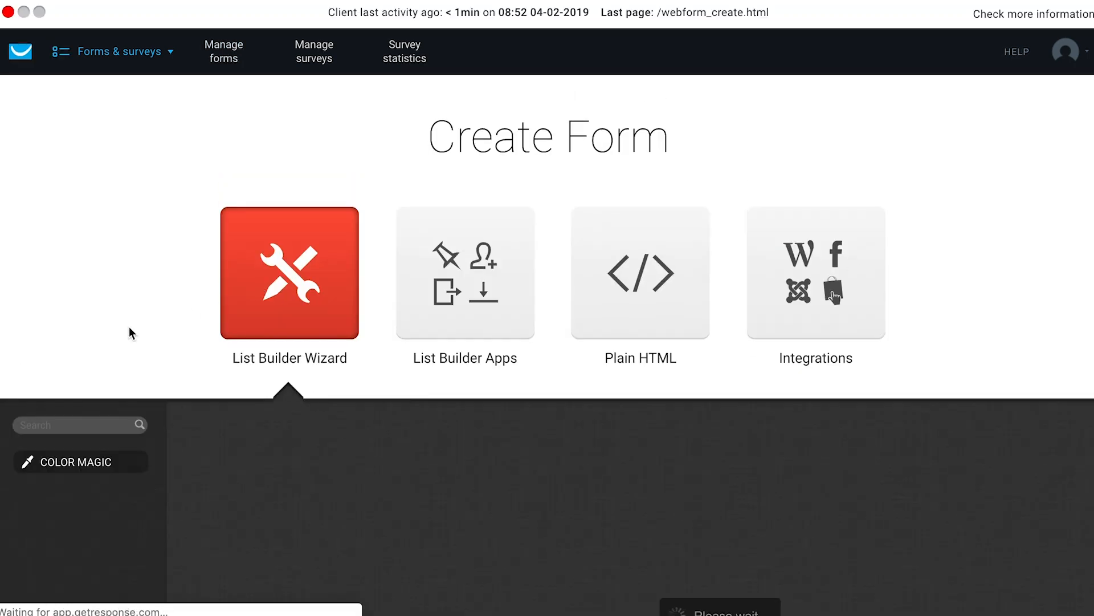
Filter the form templates by the Newsletter sign-up type, and switch the filter to Free course sign-up
scroll(117, 328, down, 5)
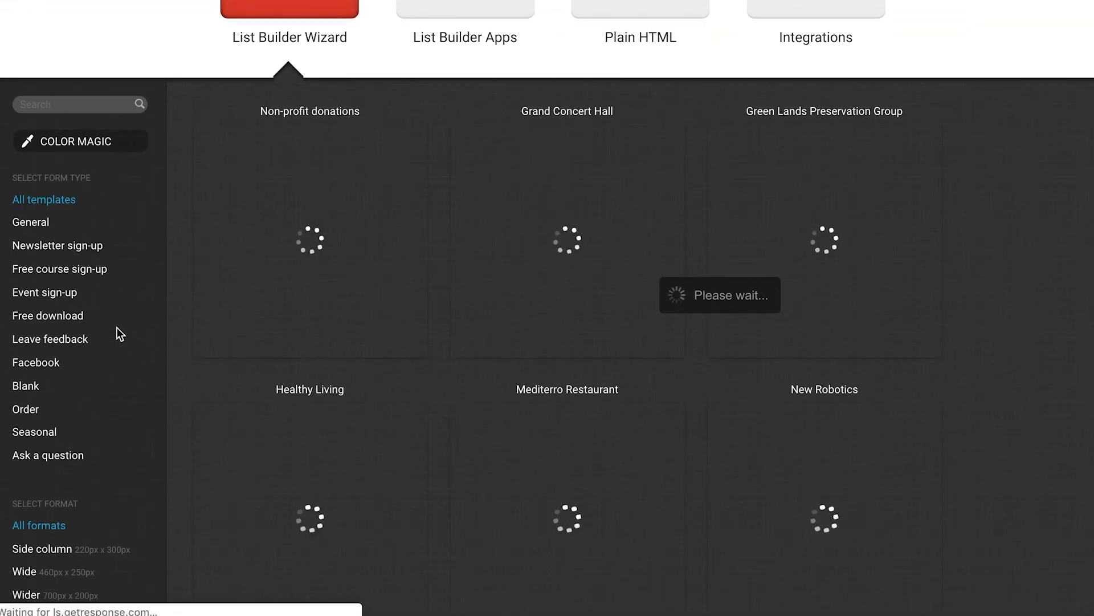
scroll(117, 327, down, 1)
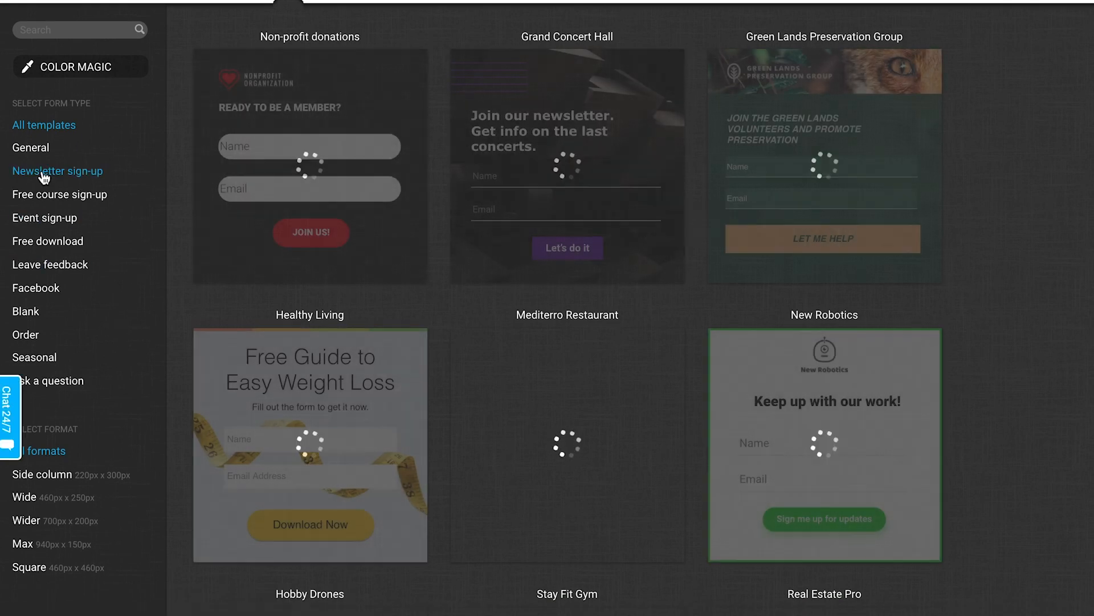
click(44, 171)
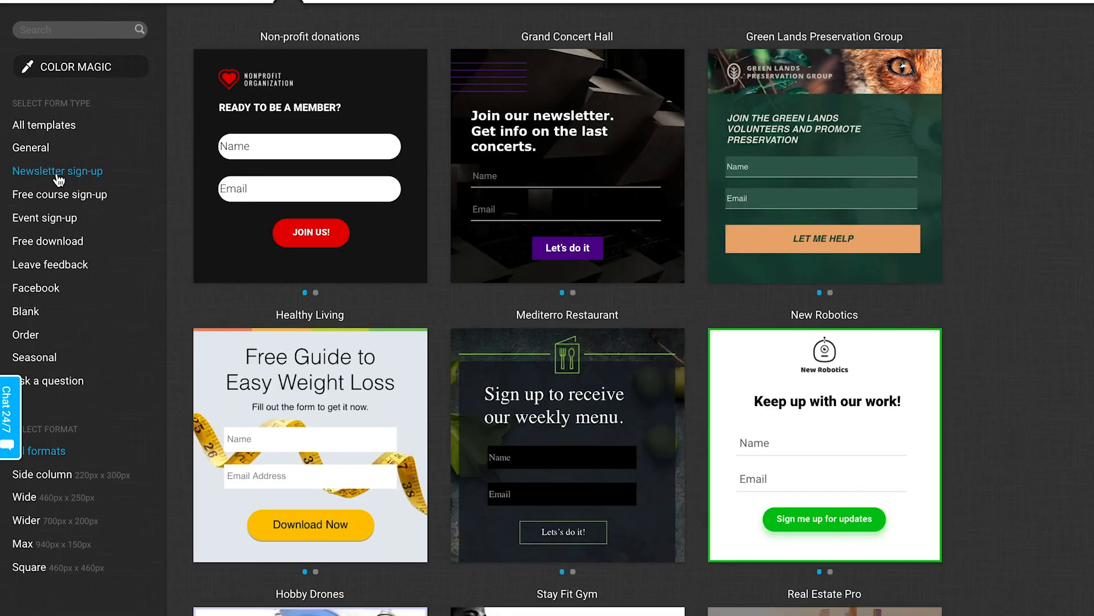
click(88, 195)
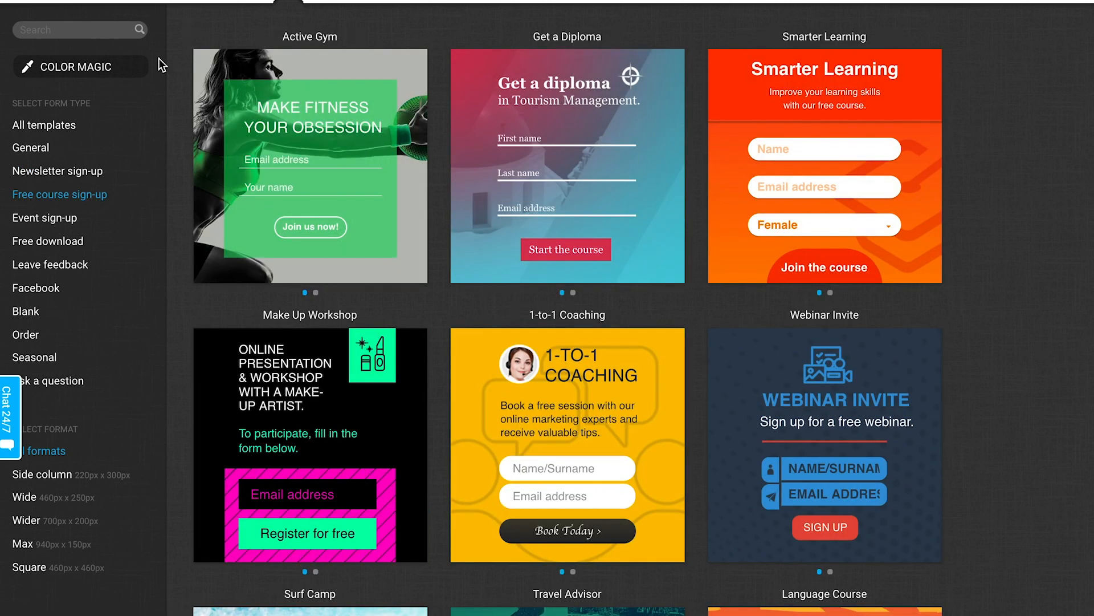
Show the free course sign-up templates in the Max 940px x 150px format and look through them
scroll(138, 345, down, 5)
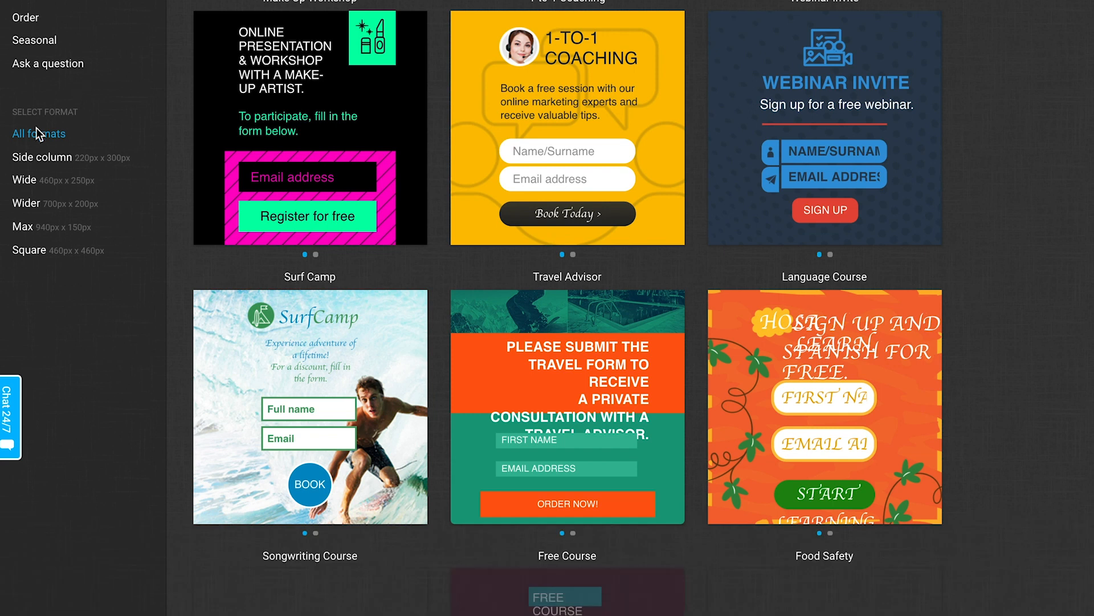
click(28, 230)
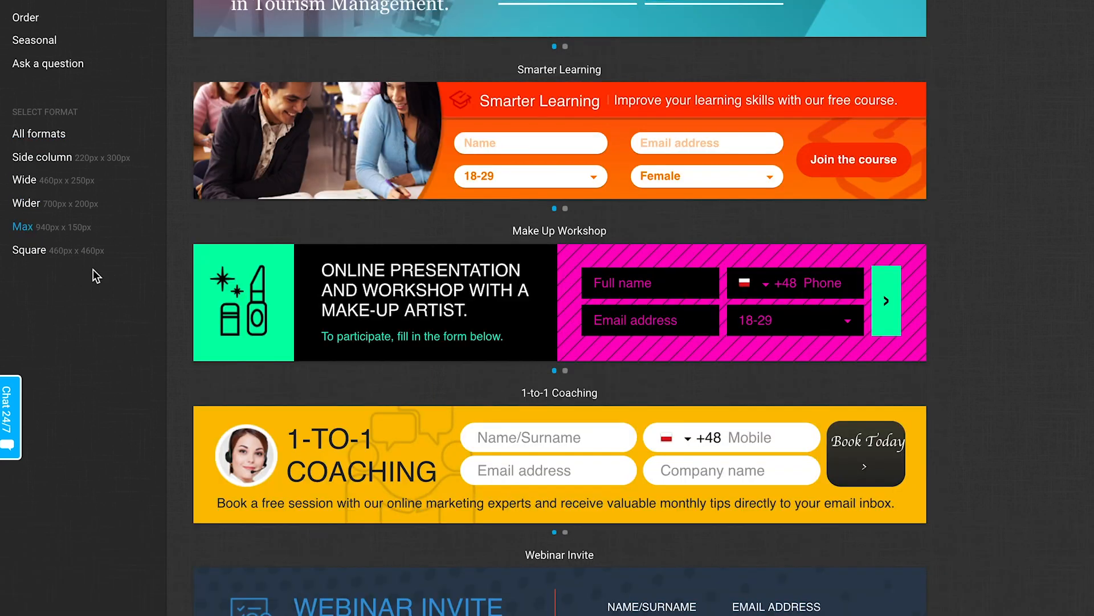
scroll(998, 371, up, 10)
scroll(678, 496, down, 5)
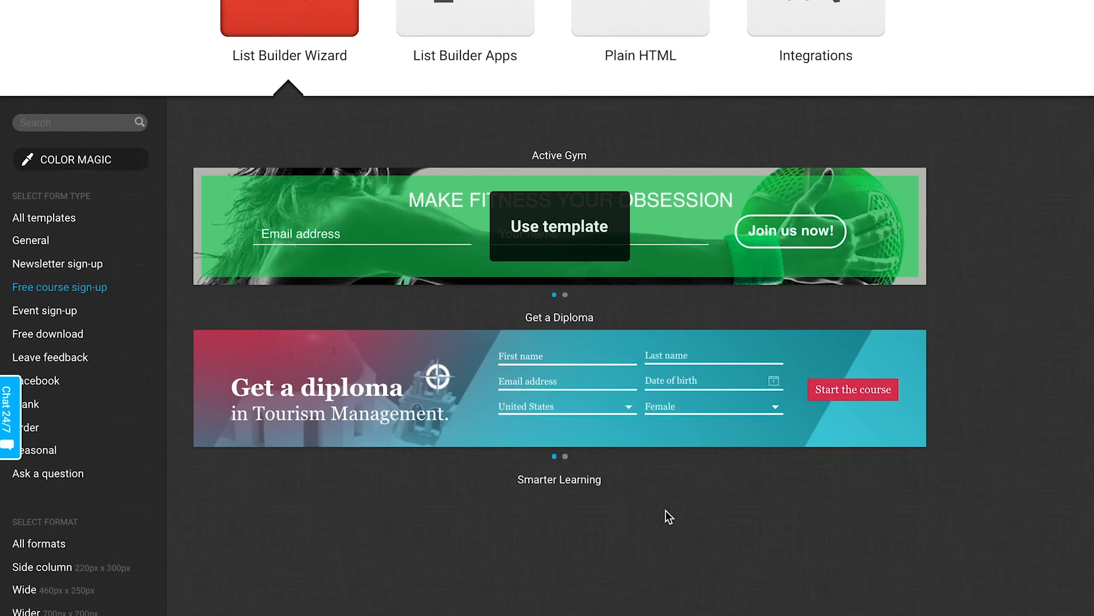
scroll(1022, 358, down, 3)
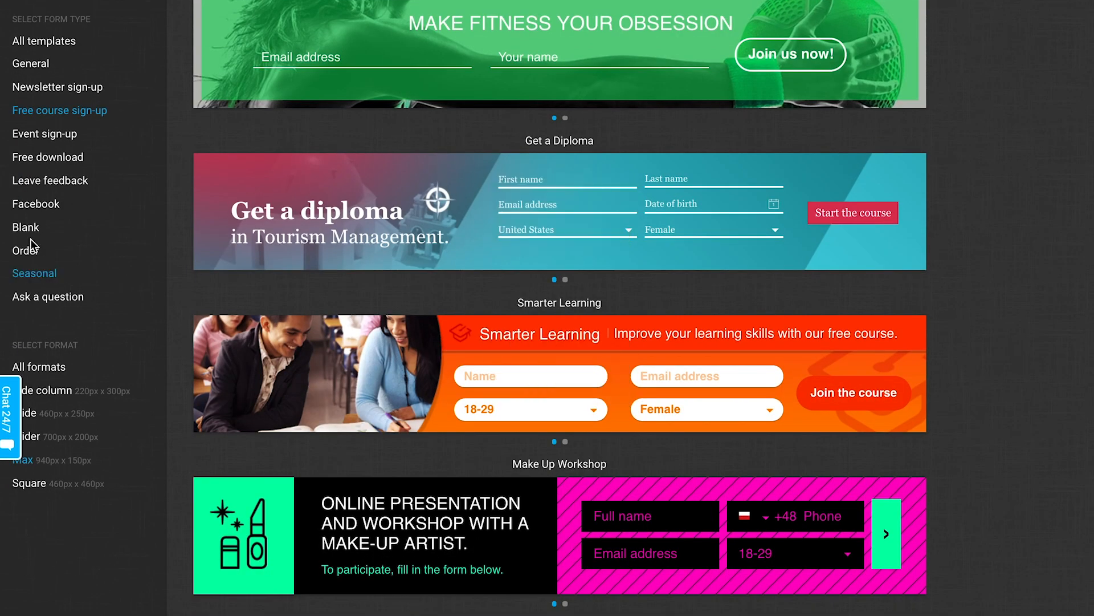
Show the templates in all formats again and filter them by the General form type
click(51, 370)
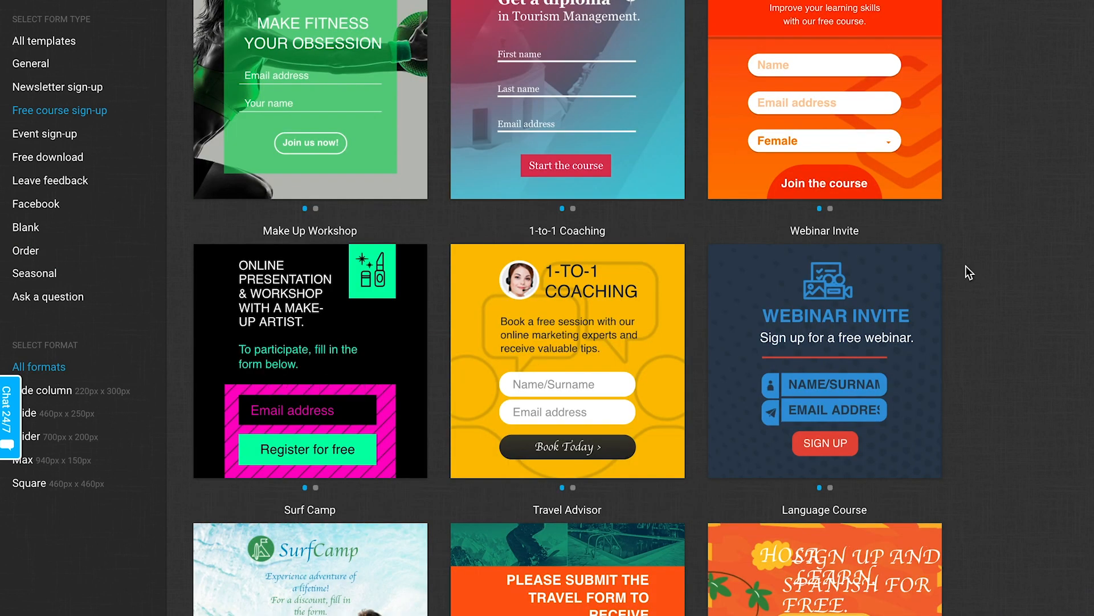
scroll(965, 273, up, 10)
scroll(344, 279, down, 4)
click(46, 342)
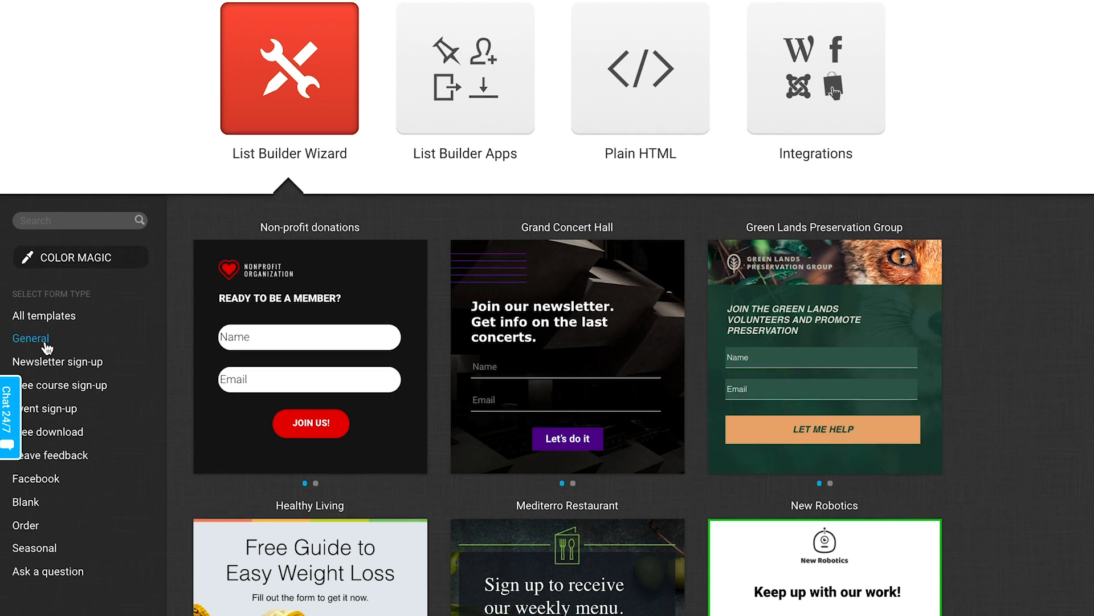
Filter the templates by the Blank form type and look through the plain form designs
scroll(47, 347, down, 5)
click(23, 245)
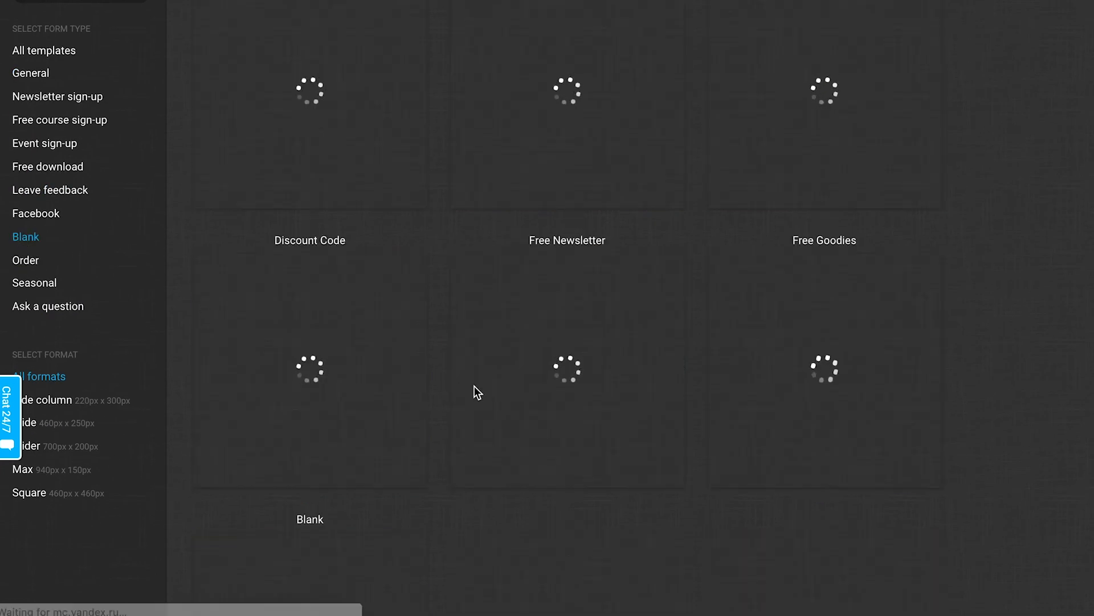
scroll(886, 437, up, 5)
scroll(886, 437, up, 4)
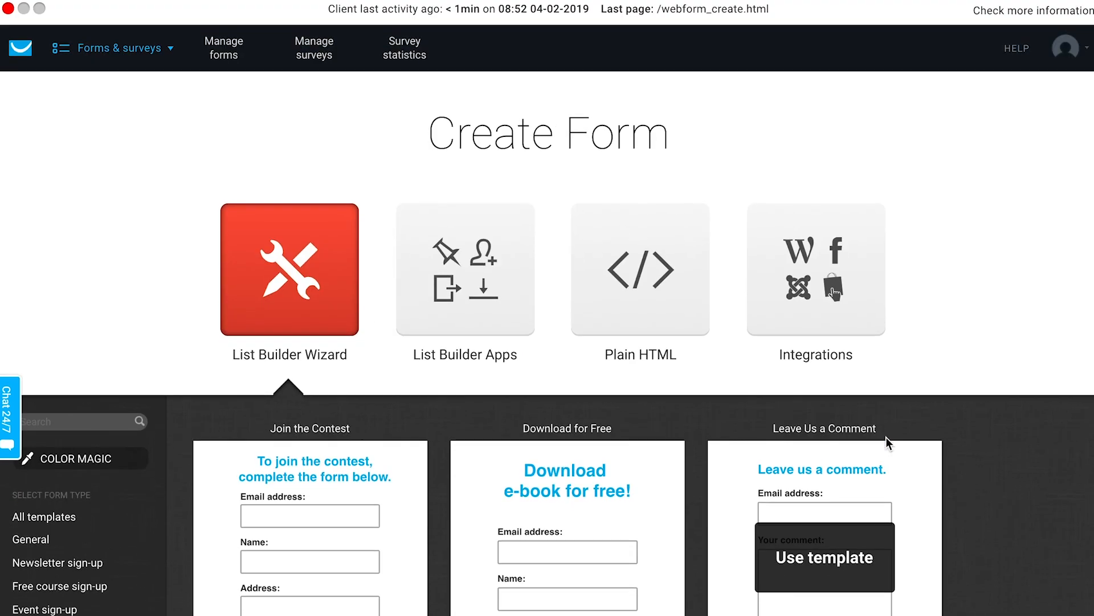
scroll(886, 437, down, 7)
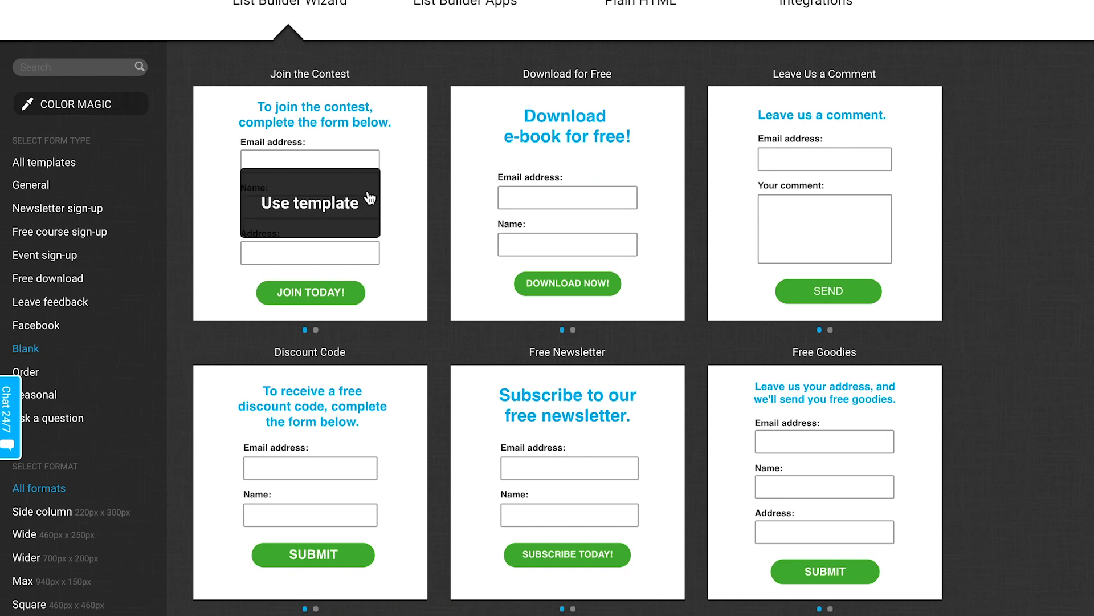
View the Color Magic feature for matching website colors, and return to the list of all templates
click(80, 104)
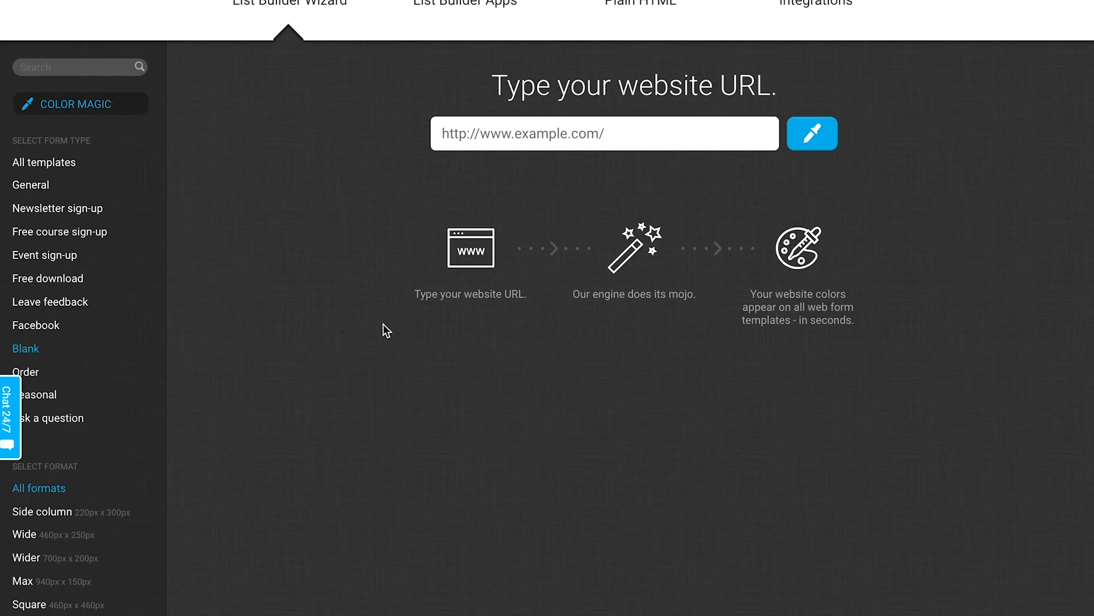
click(69, 165)
scroll(275, 119, up, 2)
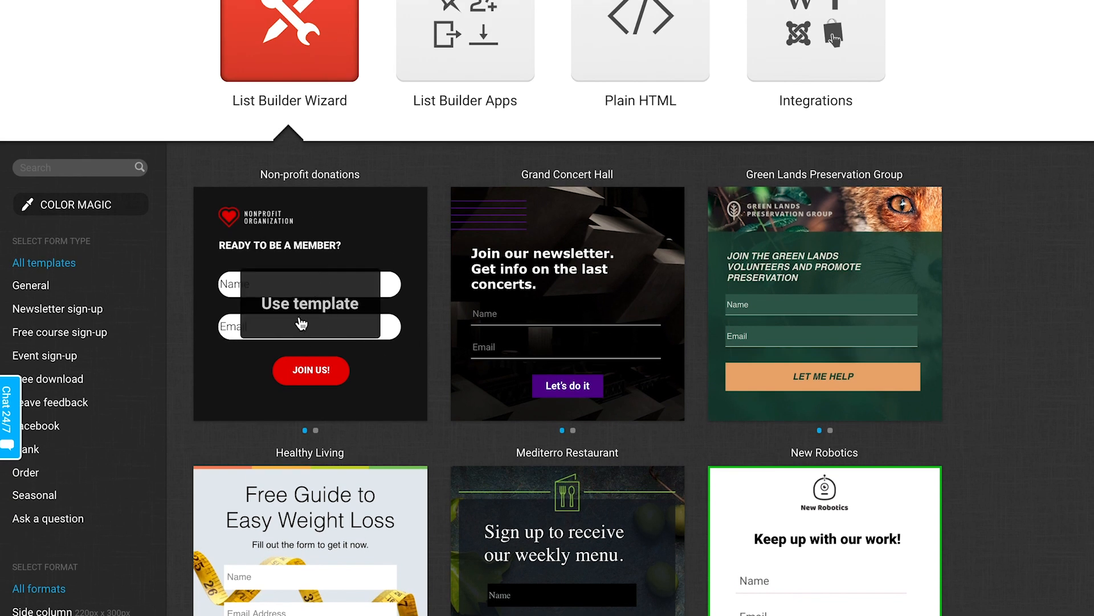
Look over the List Builder Apps, and examine the Plain HTML form with its code and settings
scroll(959, 132, up, 2)
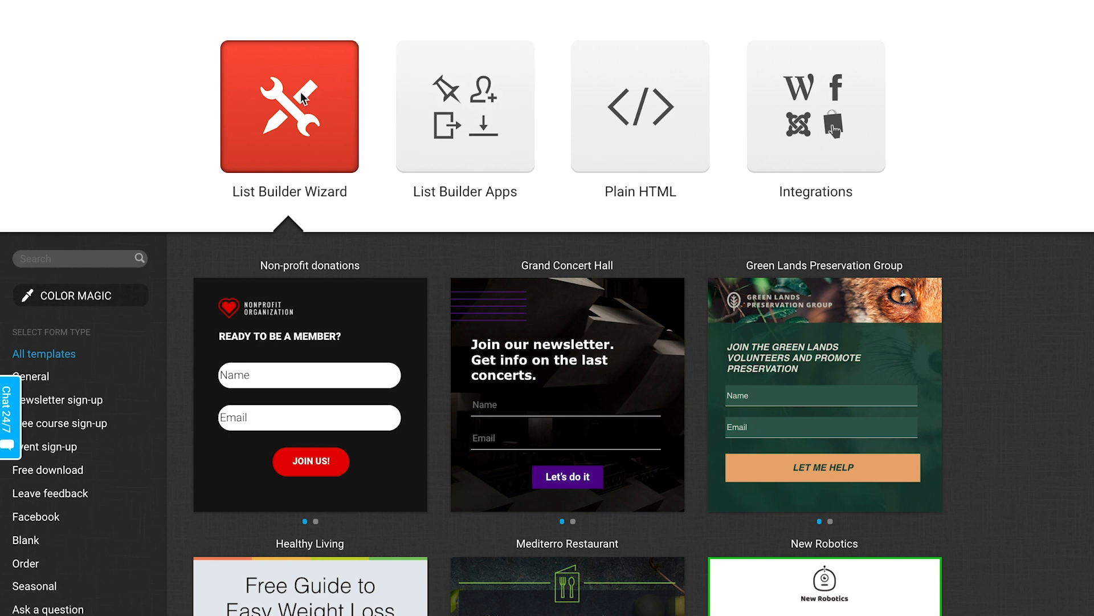
click(489, 106)
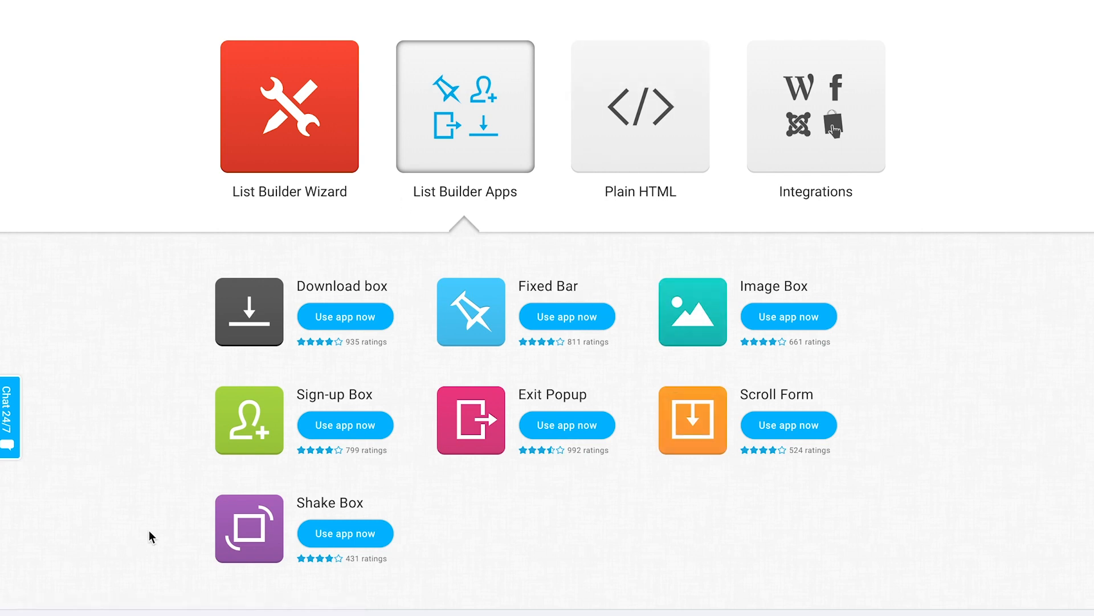
click(640, 134)
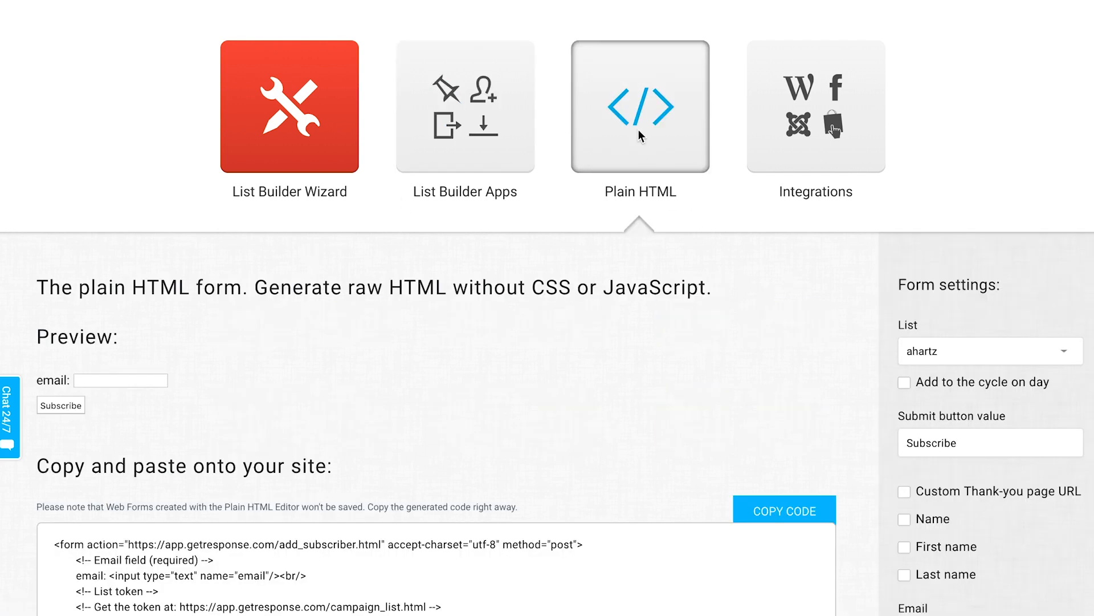
scroll(696, 191, down, 5)
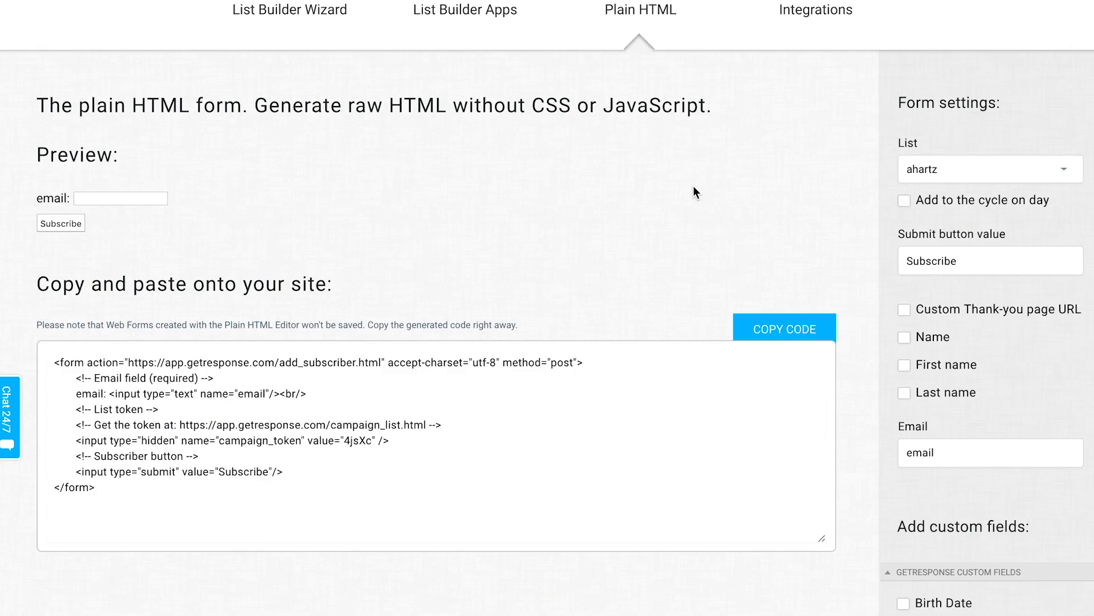
scroll(720, 176, up, 4)
Look through the Integrations available for connecting forms to a website
click(828, 91)
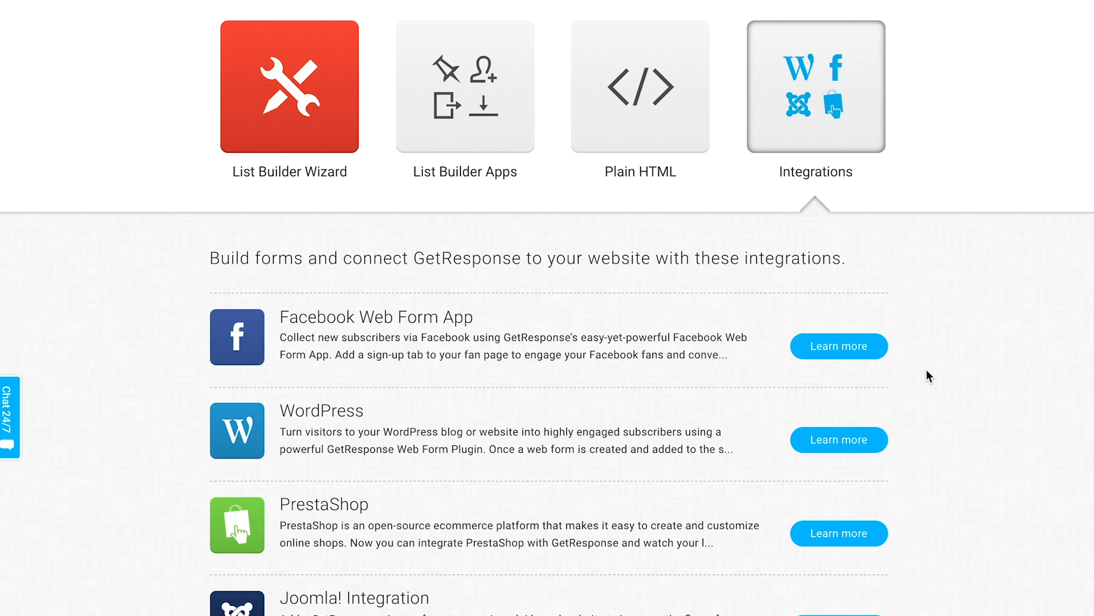
scroll(927, 371, down, 5)
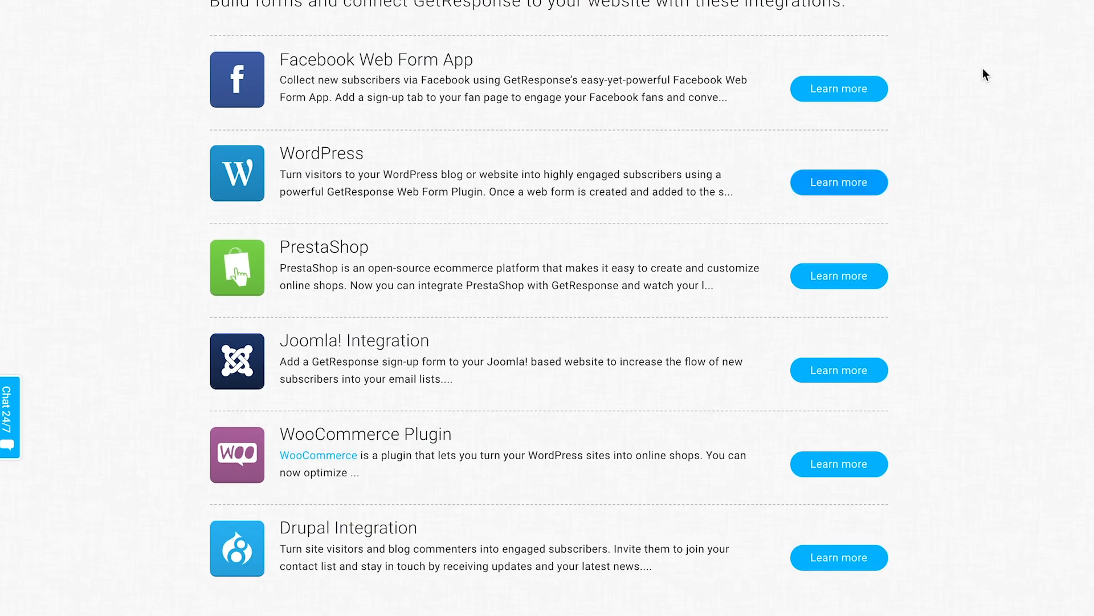
scroll(879, 102, up, 3)
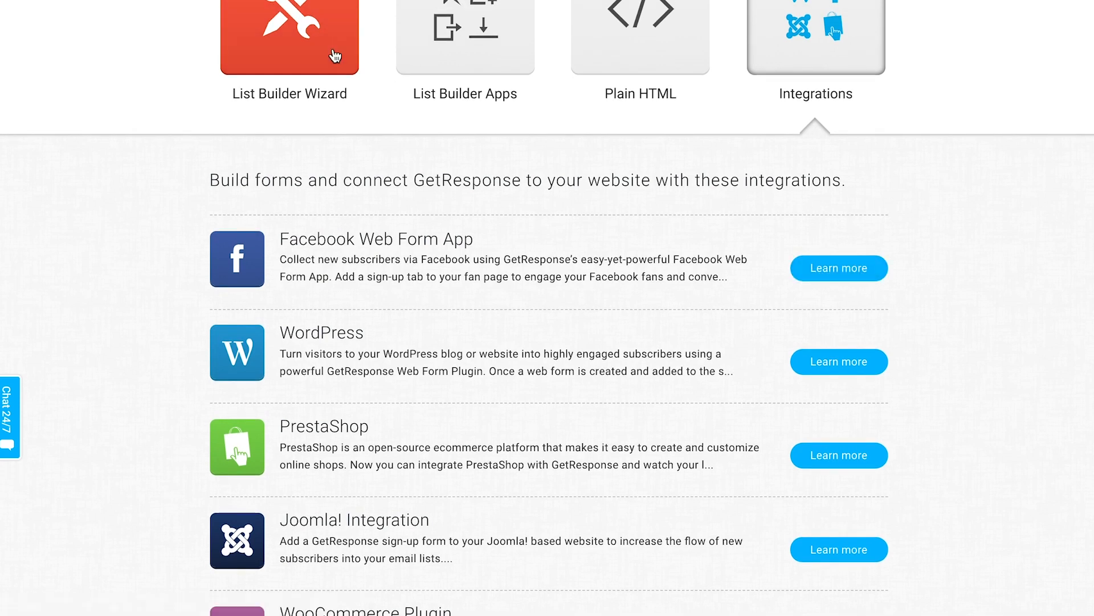
Return to the List Builder Wizard and create a form from the Non-profit donations template
click(335, 54)
mouse_move(317, 307)
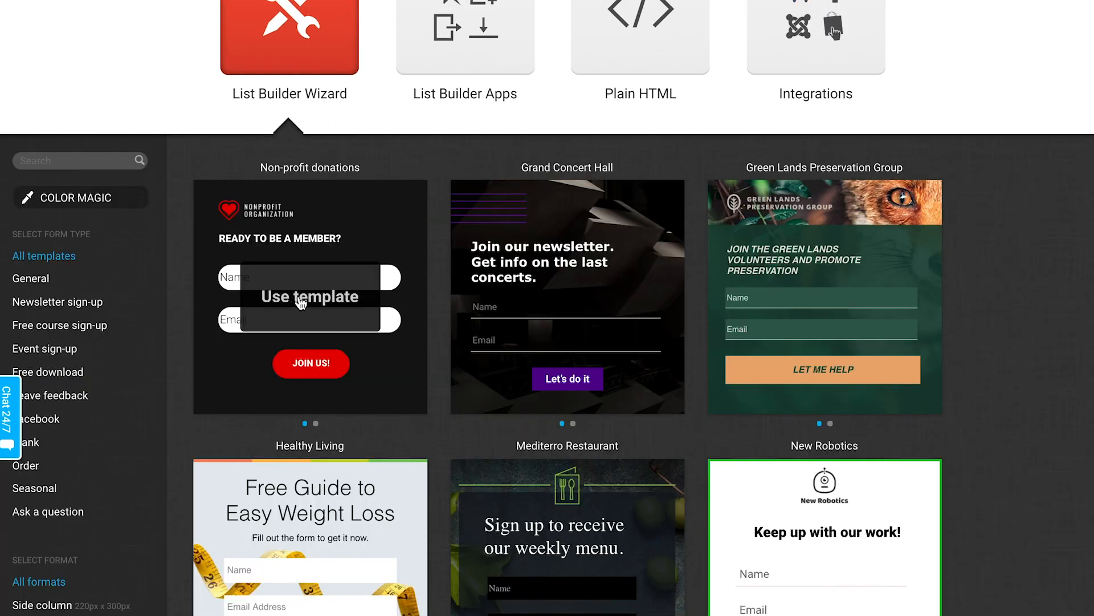
click(321, 306)
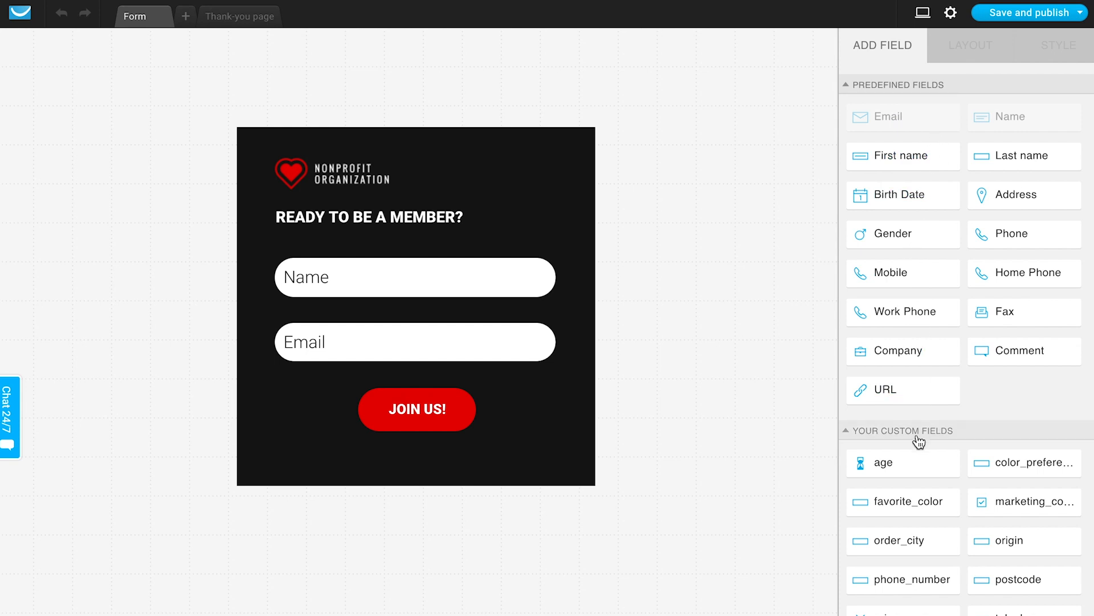
Look through the available fields and static elements, and inspect the form's heading, Name field and Email field in turn
scroll(927, 140, down, 4)
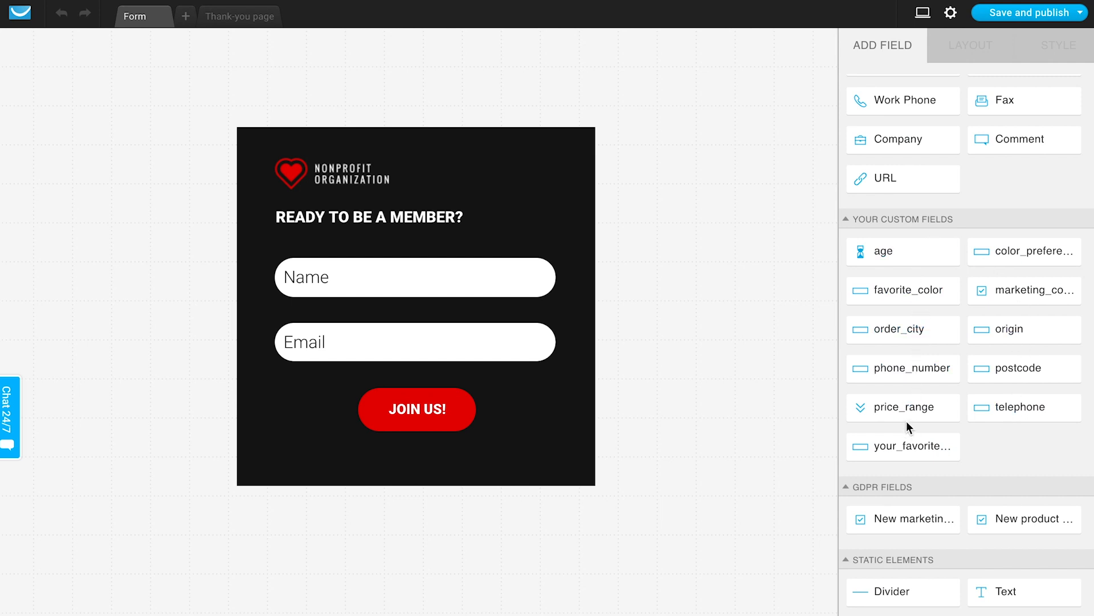
scroll(989, 315, down, 3)
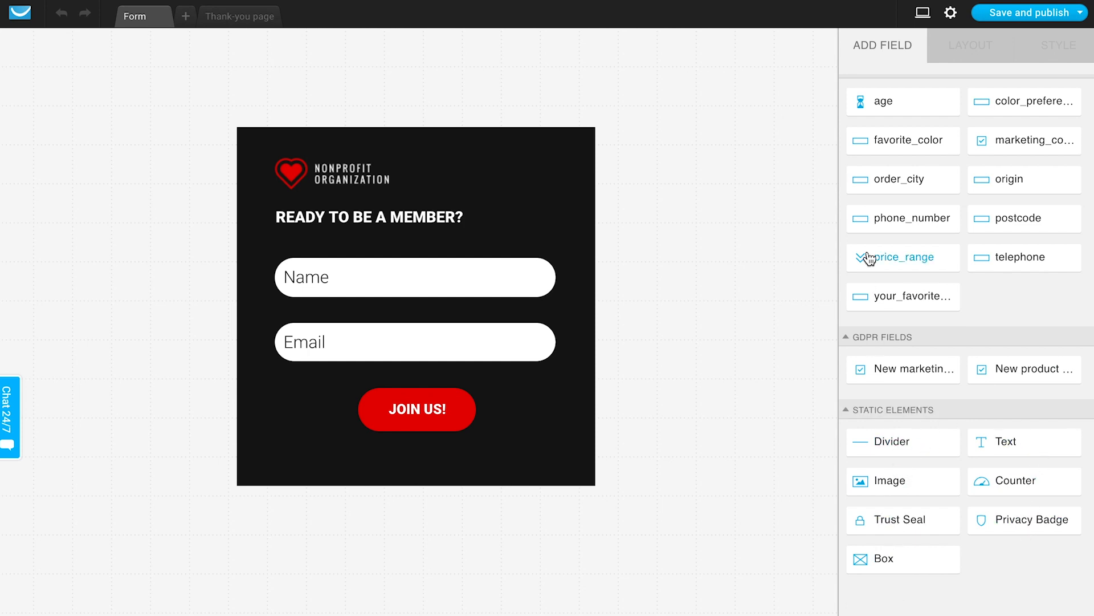
click(543, 180)
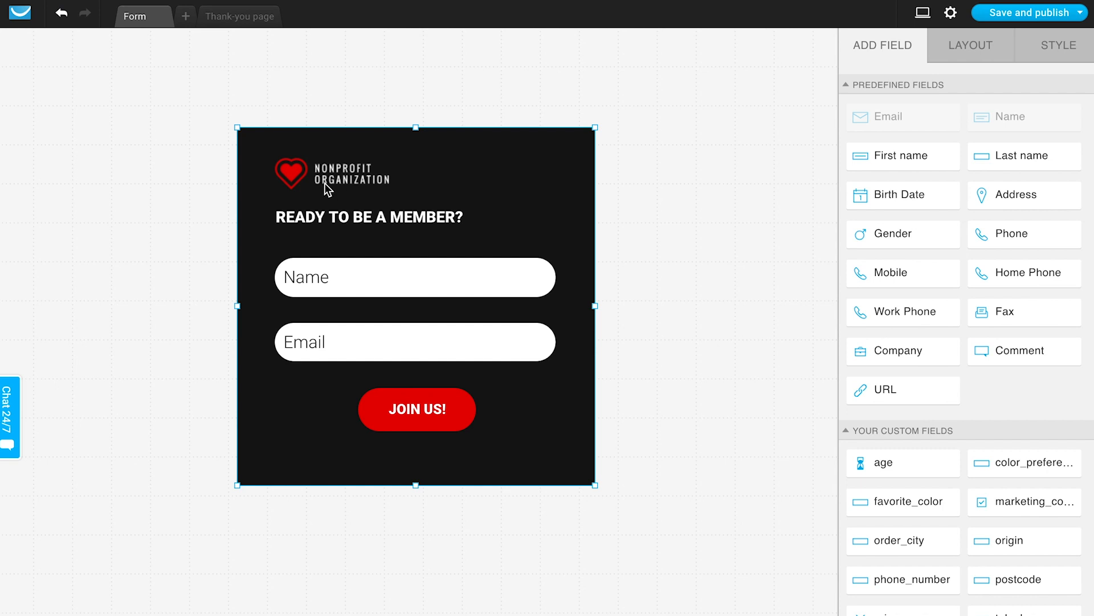
click(330, 223)
click(341, 275)
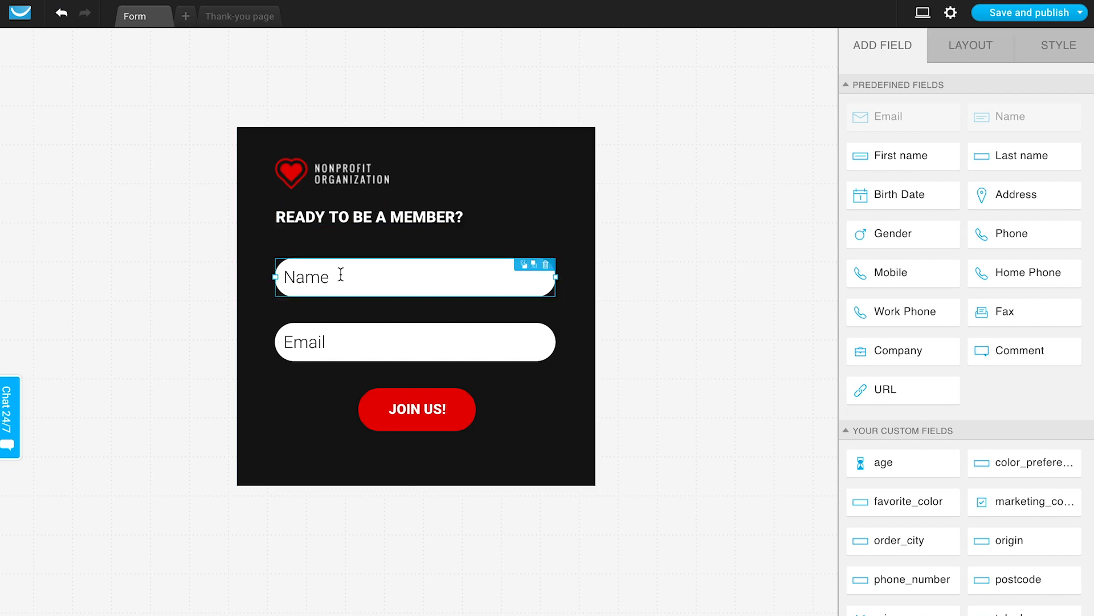
click(342, 334)
Resize the form by shortening it at the bottom and widening it slightly to a width of about 460
click(521, 437)
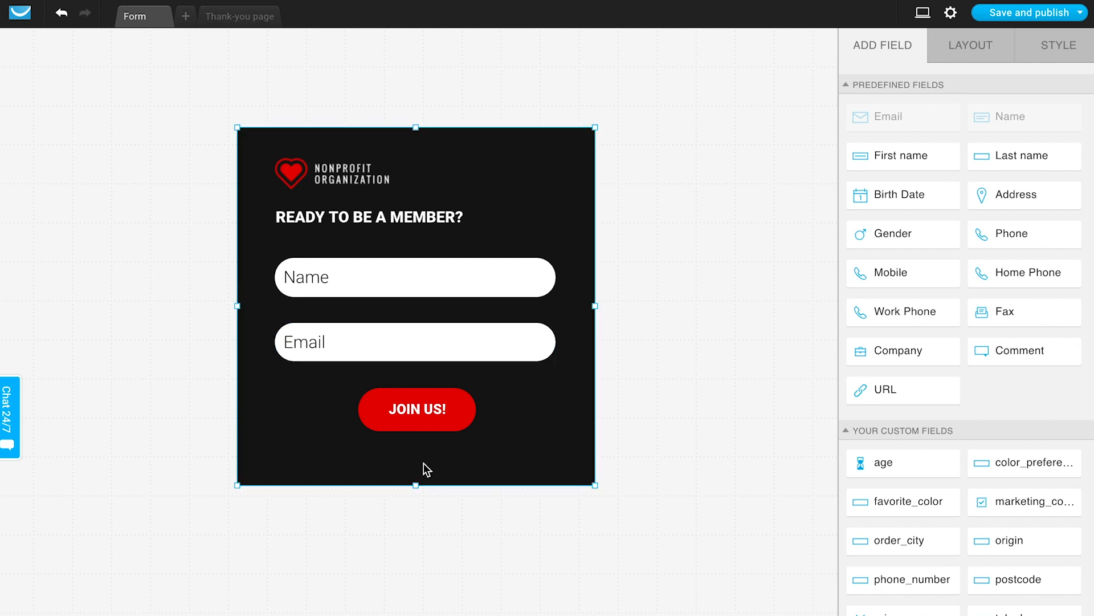
mouse_move(413, 489)
mouse_down()
mouse_move(411, 540)
mouse_move(417, 476)
mouse_up()
mouse_move(595, 307)
mouse_down()
mouse_move(673, 306)
mouse_move(576, 320)
mouse_move(597, 320)
mouse_up()
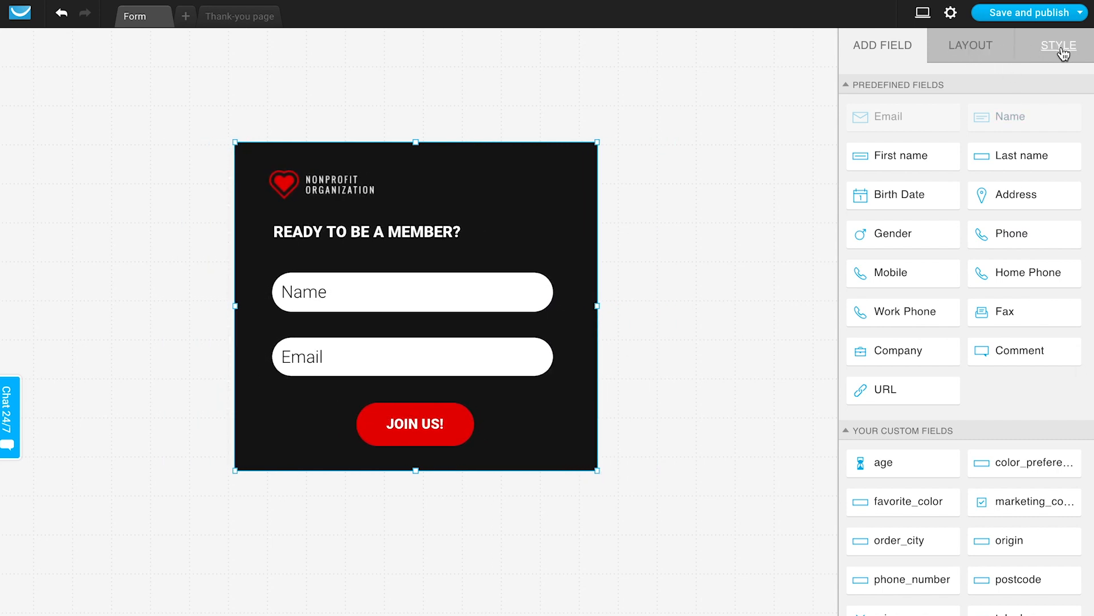
Set the form's display type to Pop over in its layout properties
click(1000, 46)
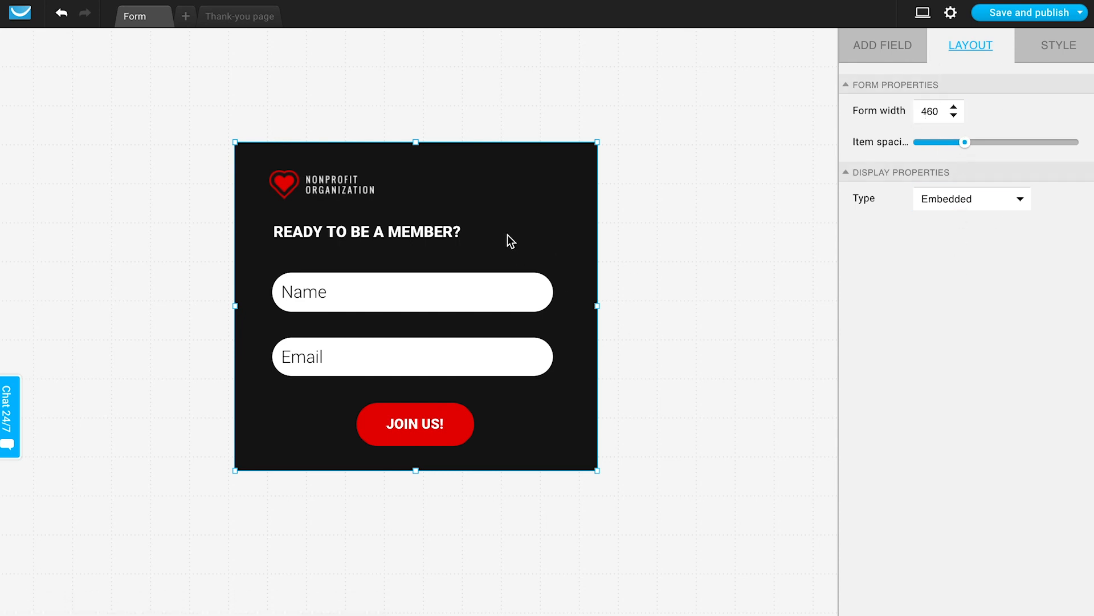
click(981, 206)
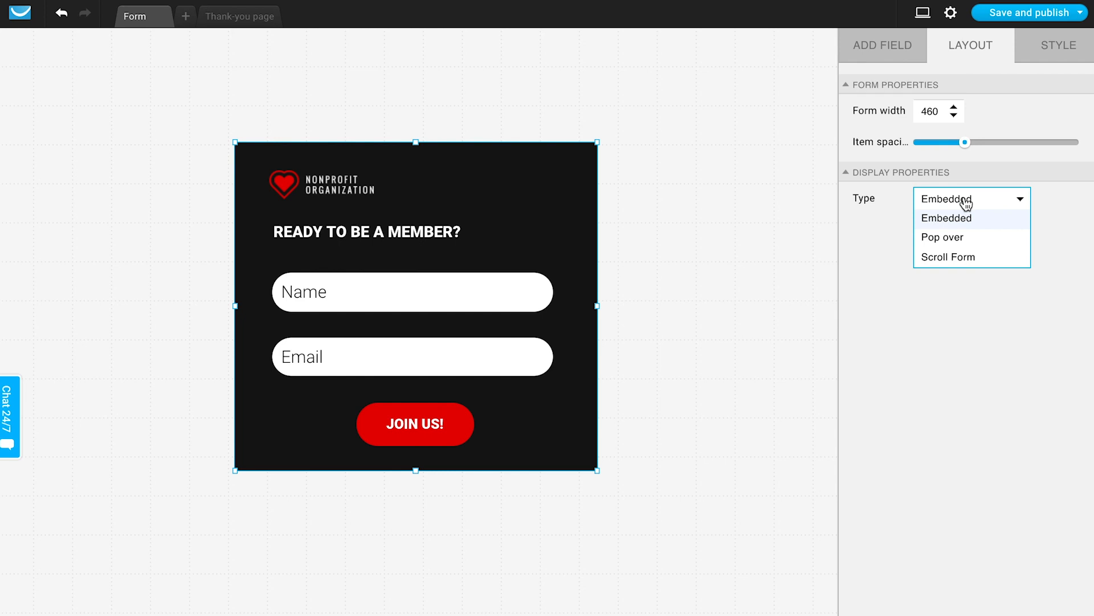
click(948, 242)
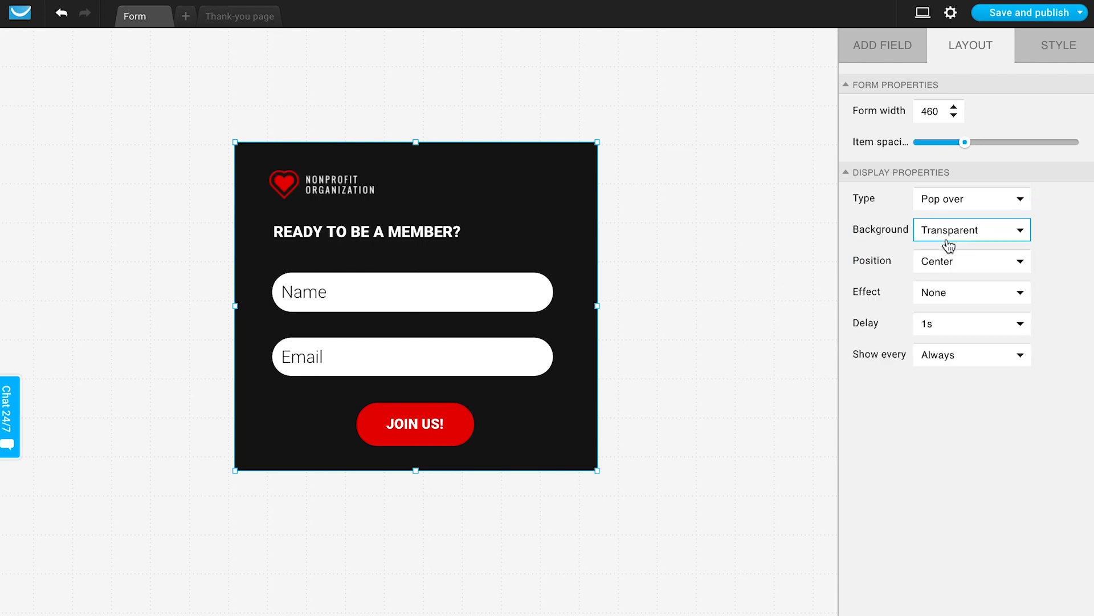
Change the form's display type to Scroll Form and check the other available display types
click(972, 204)
click(965, 258)
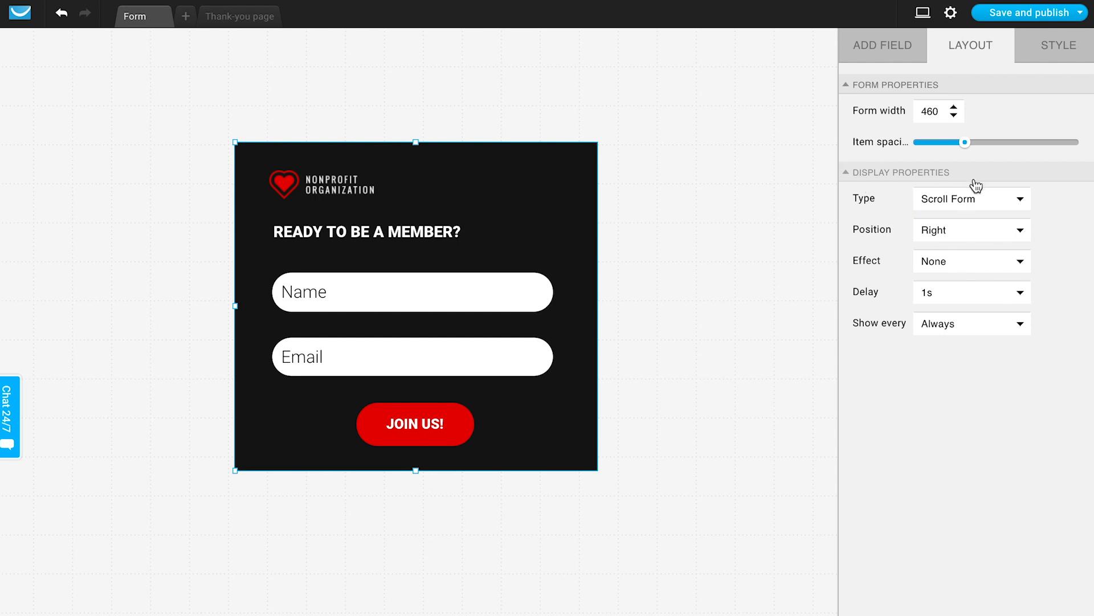
click(953, 199)
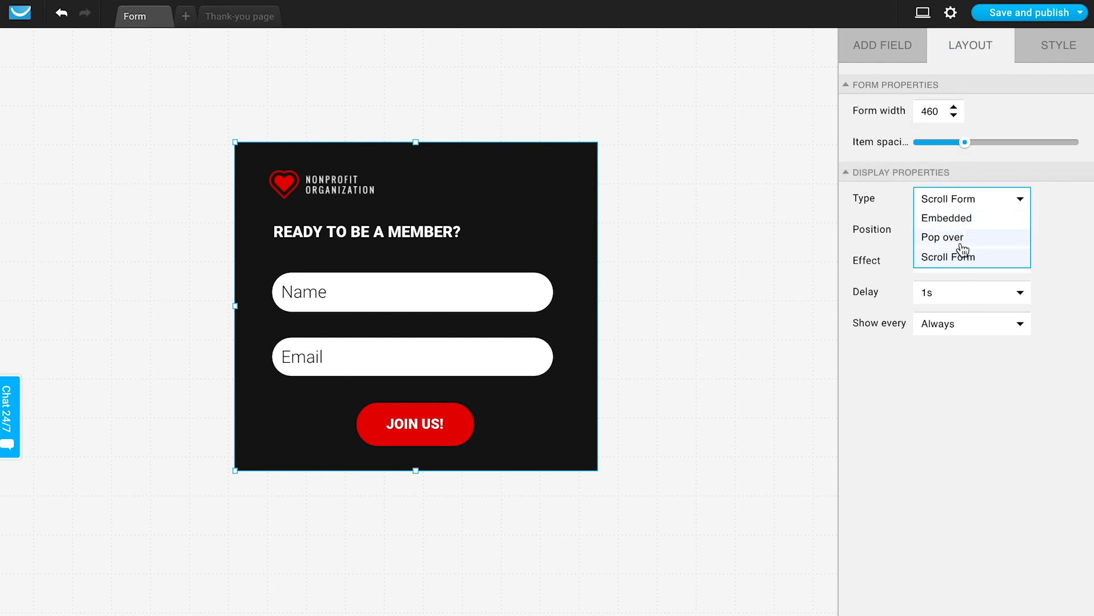
Recolor the JOIN US! button to solid orange #E69300 in its style settings
click(1057, 44)
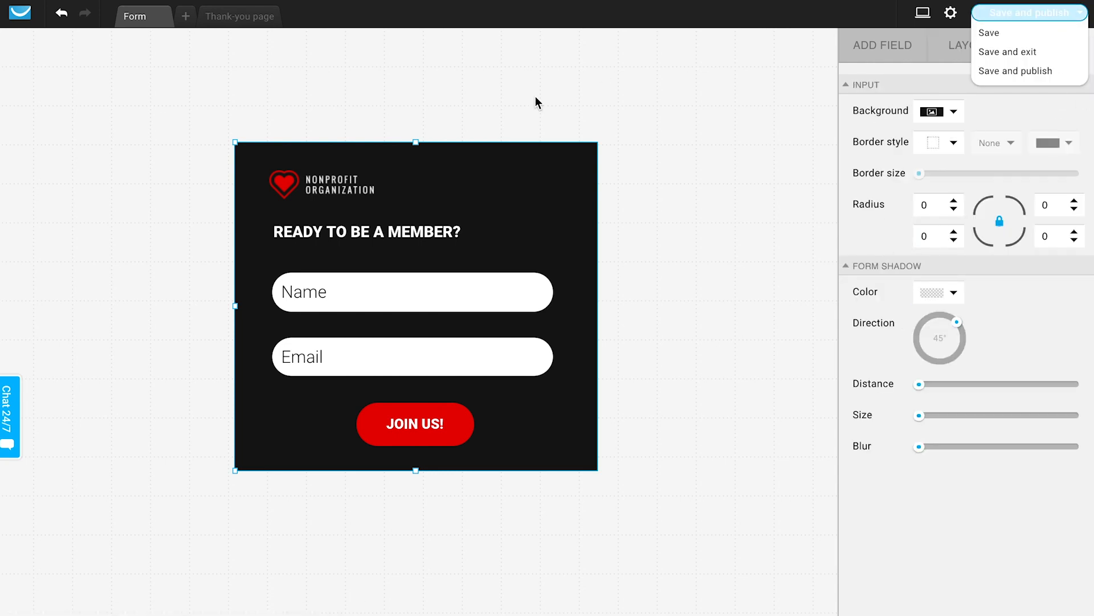
click(424, 234)
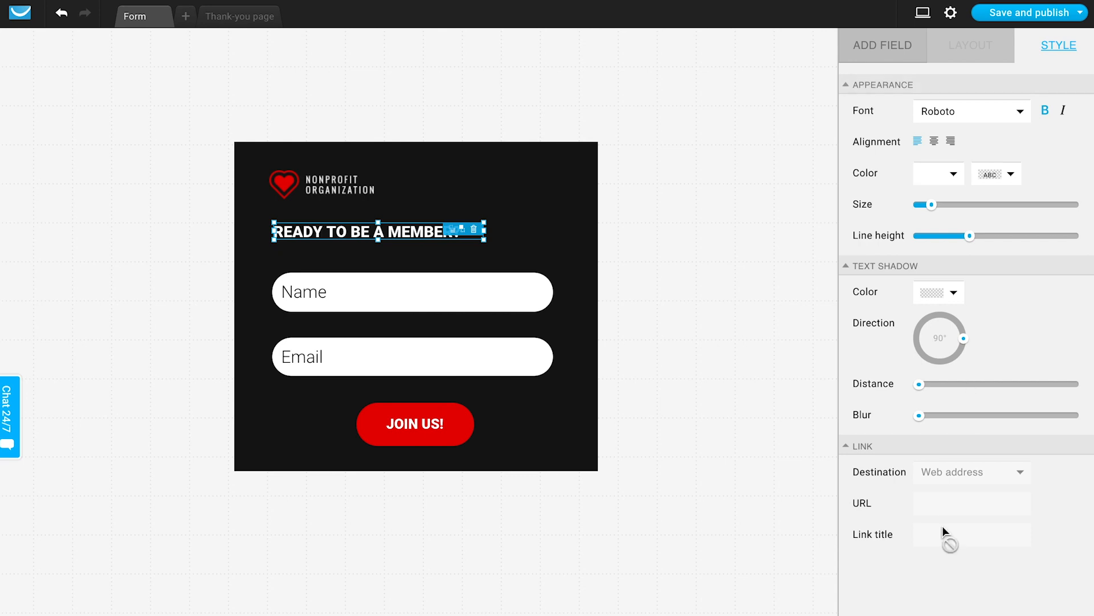
click(355, 293)
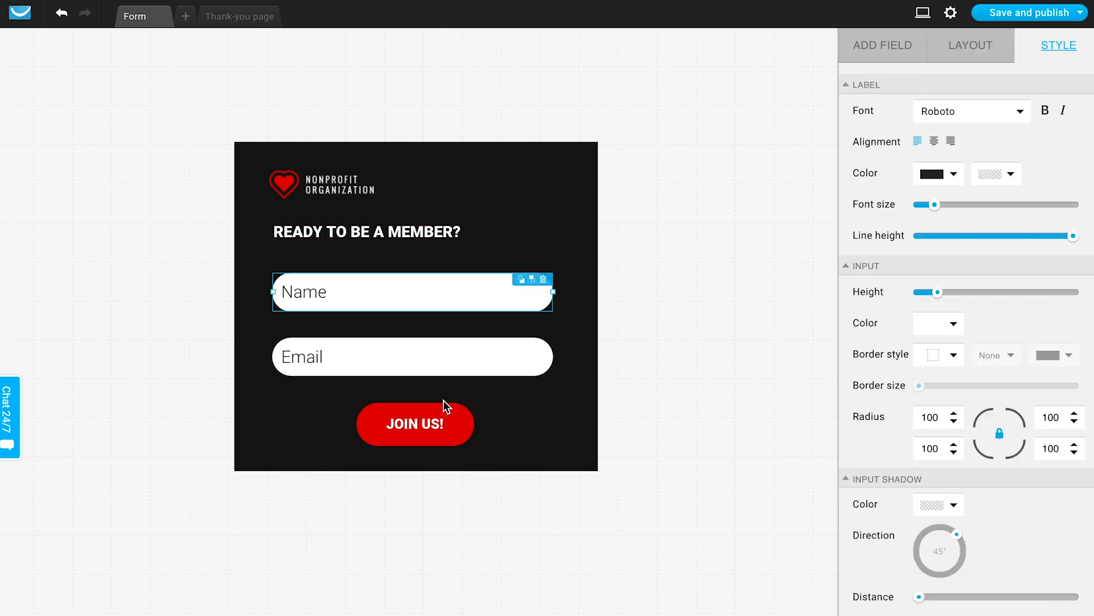
click(442, 423)
click(954, 293)
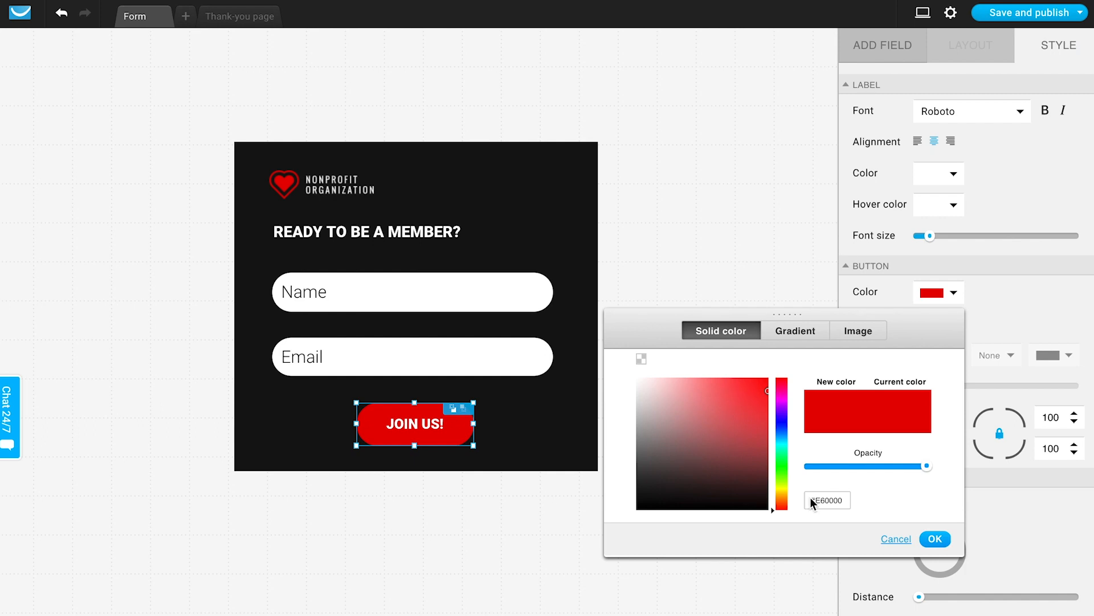
drag(777, 485, 777, 496)
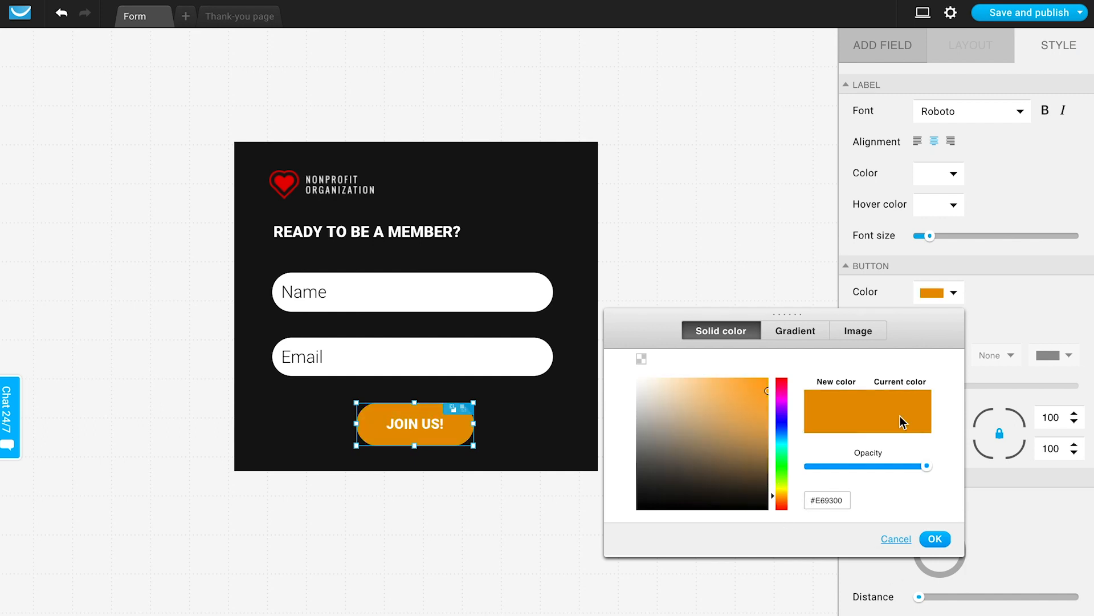
click(935, 538)
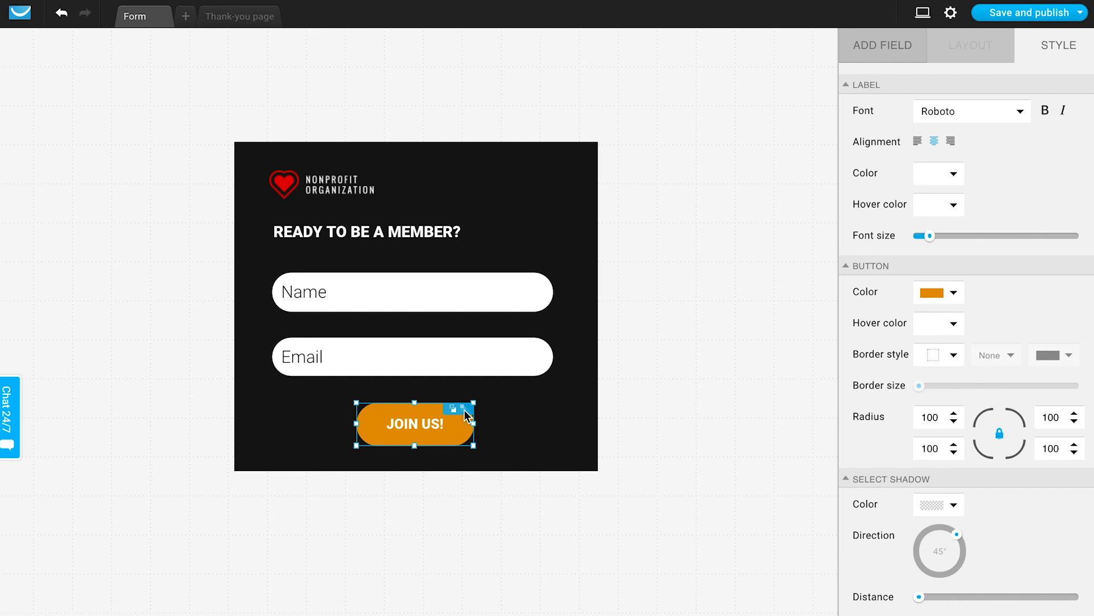
Make the form taller and move the JOIN US! button down to leave a gap below the Email field
click(684, 224)
click(561, 222)
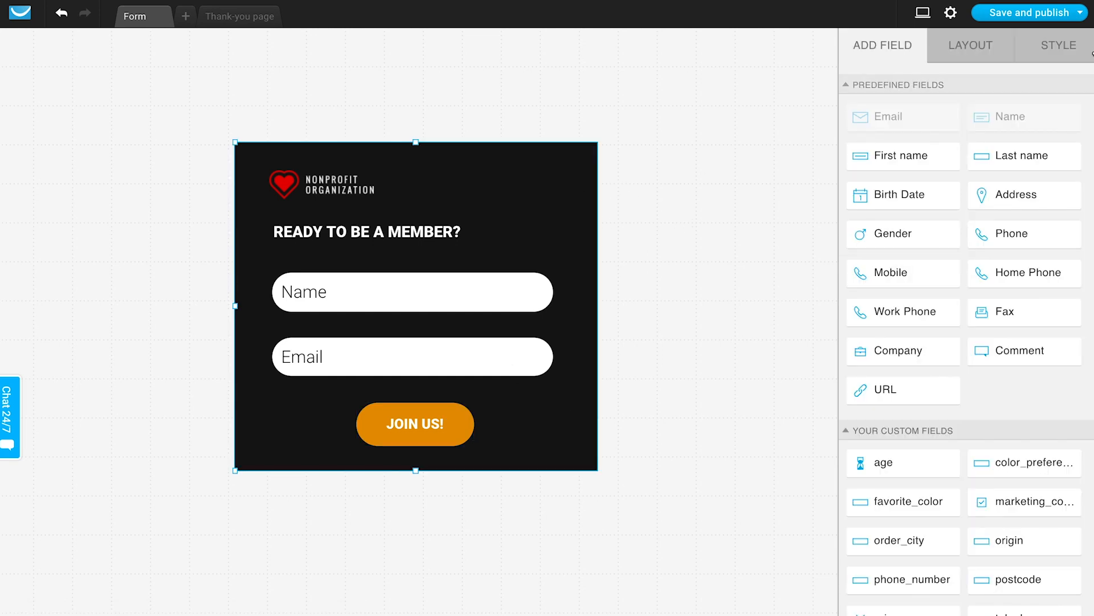
click(1081, 46)
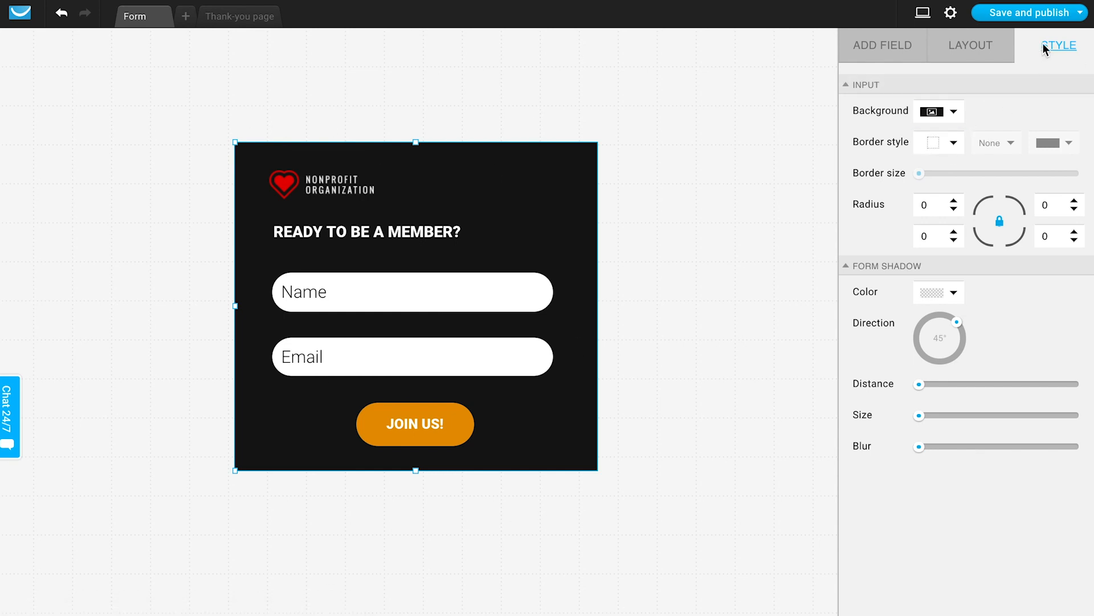
click(903, 53)
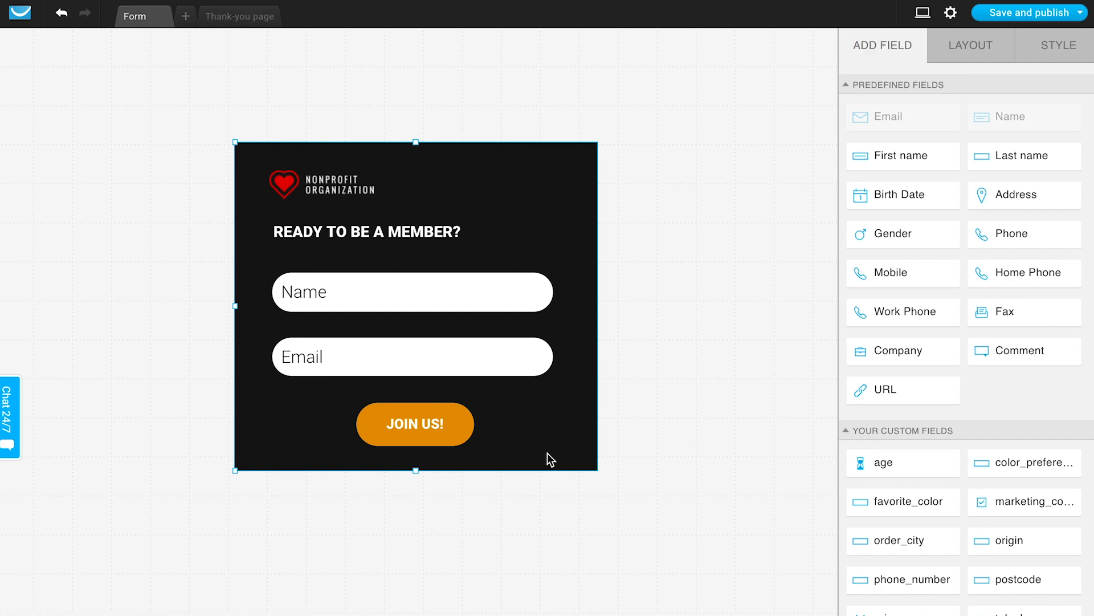
drag(415, 494, 410, 576)
drag(413, 387, 404, 467)
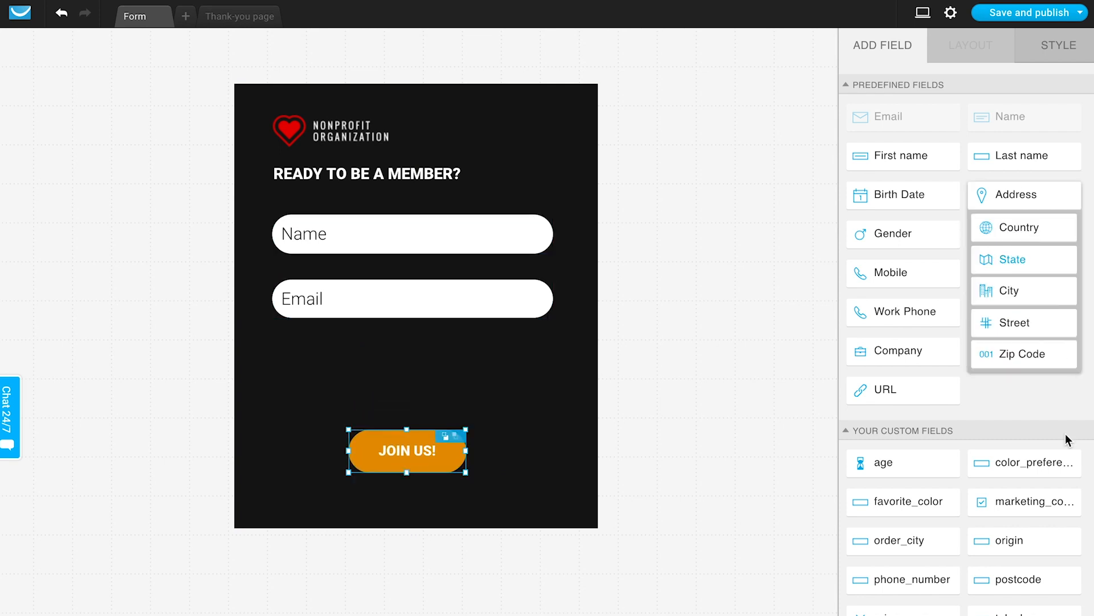
Add the predefined Birth Date field between the Email field and the JOIN US! button
scroll(1047, 403, down, 1)
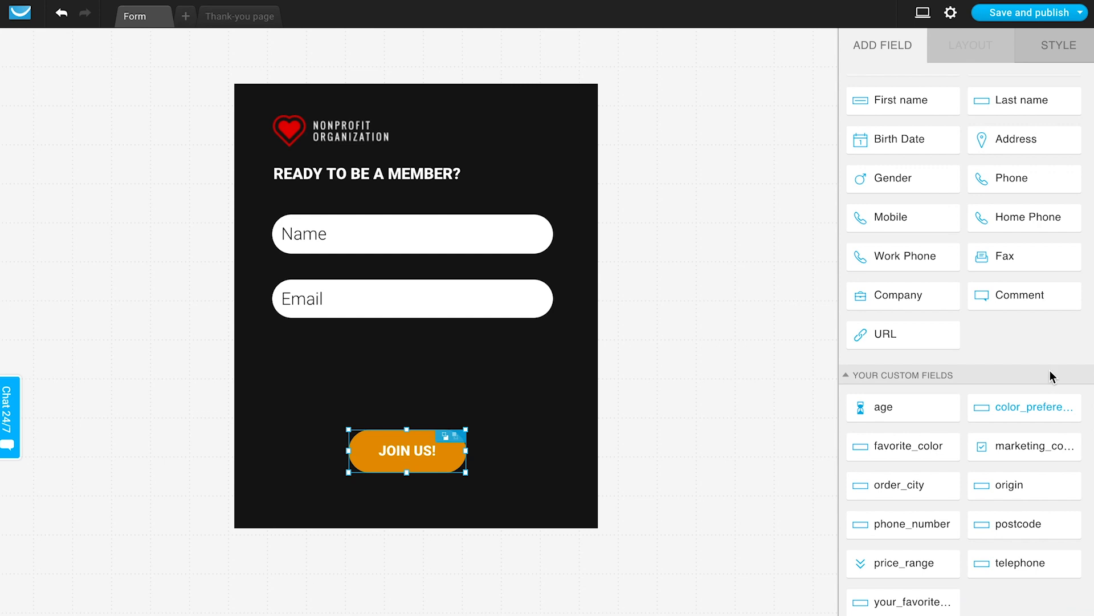
drag(941, 147, 420, 357)
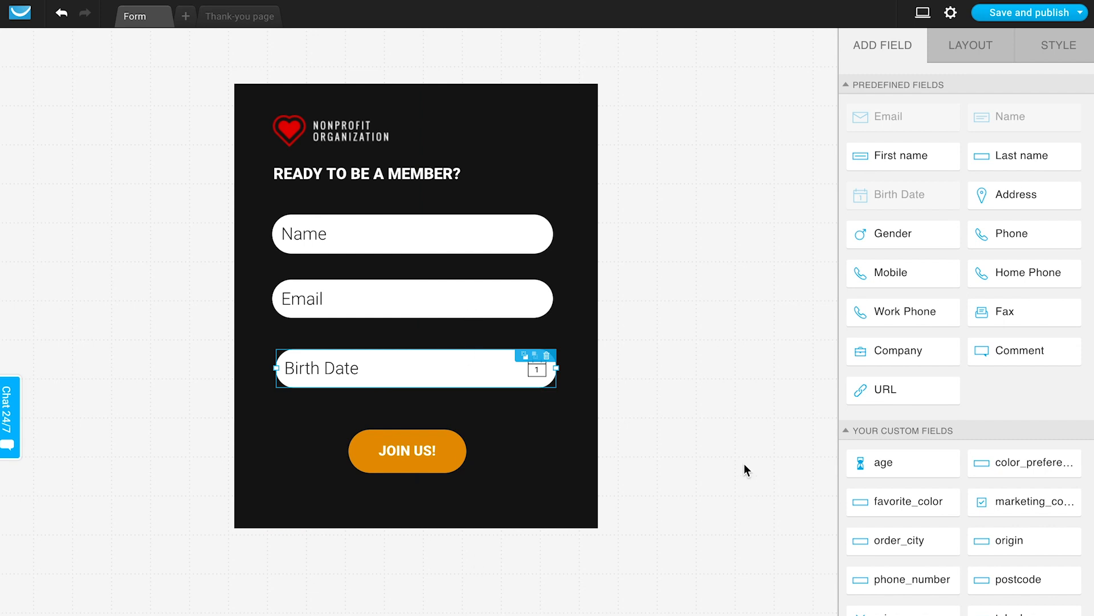
In the form settings, rename the form to New homepage signups
click(953, 15)
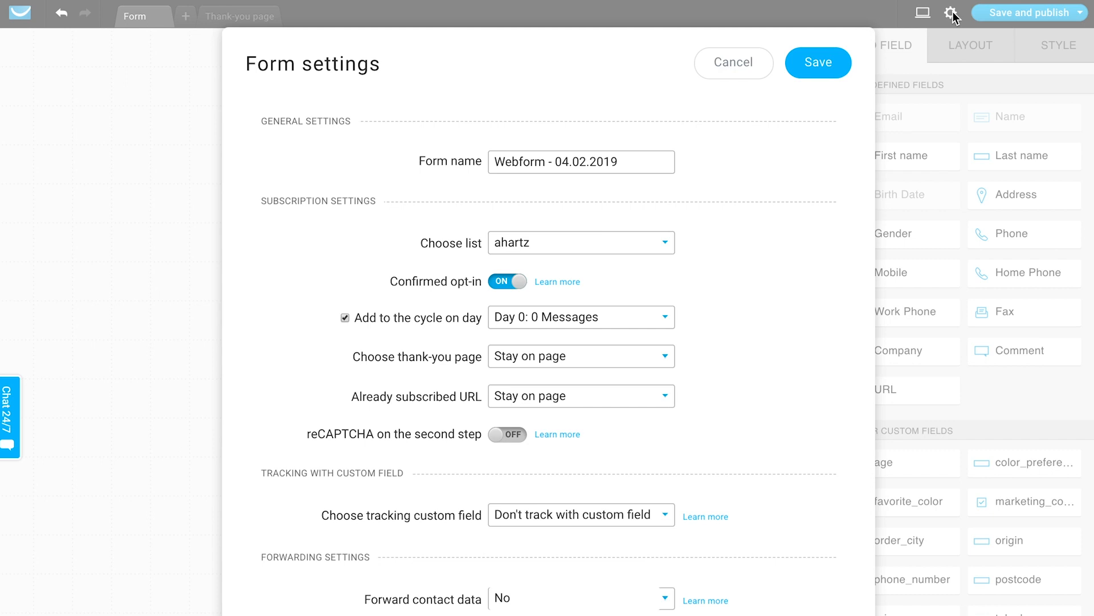
triple_click(584, 169)
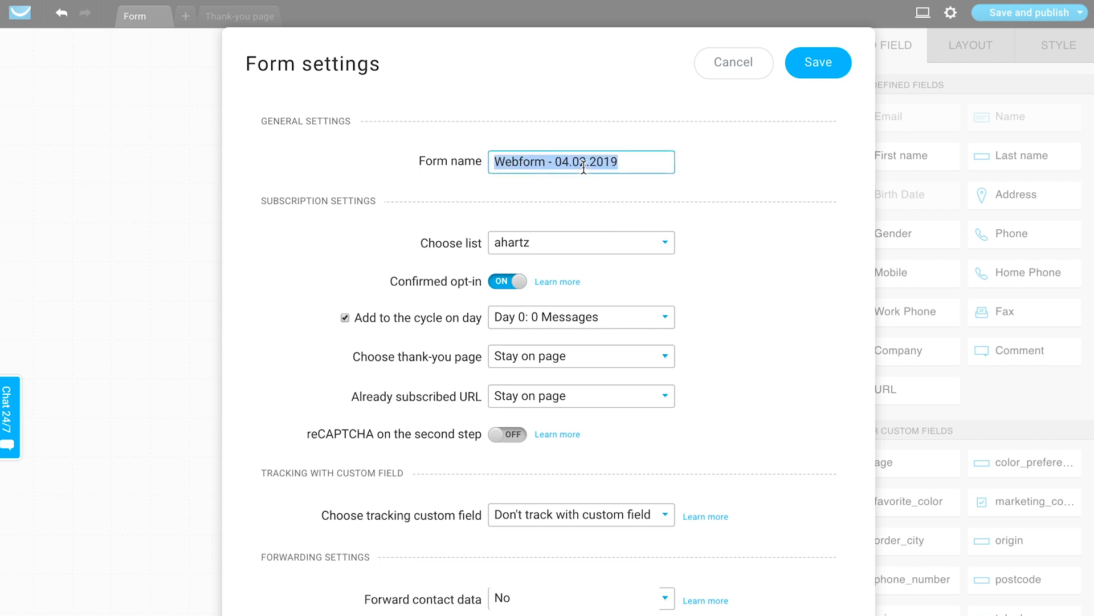
text(New homepage signups)
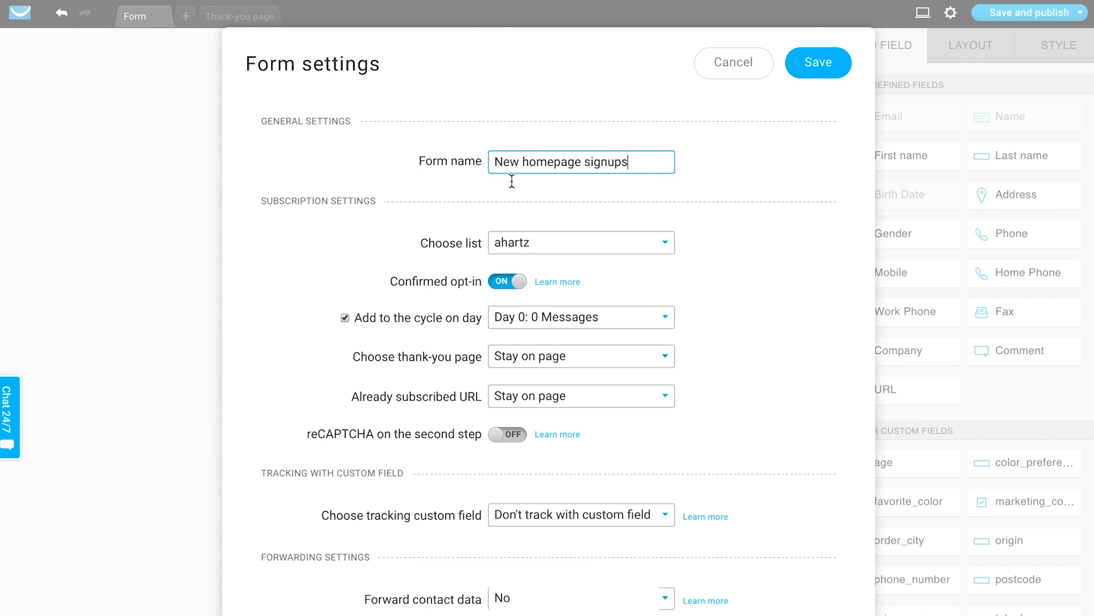
Assign the form to the leads_electronics list and turn off confirmed opt-in
click(518, 243)
scroll(544, 317, down, 2)
scroll(543, 317, down, 5)
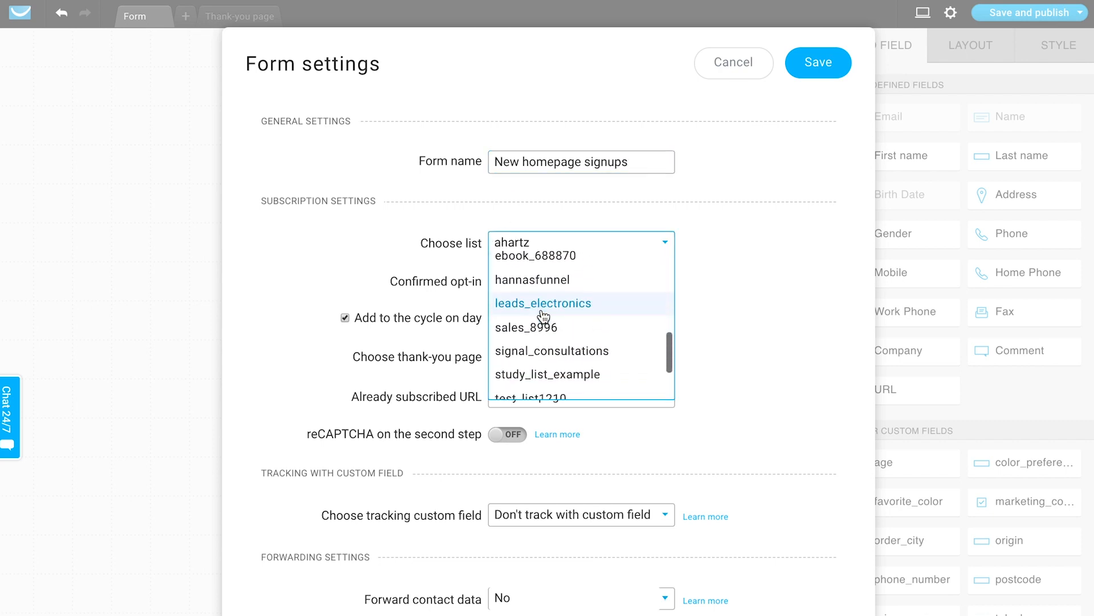
click(543, 313)
scroll(761, 291, down, 1)
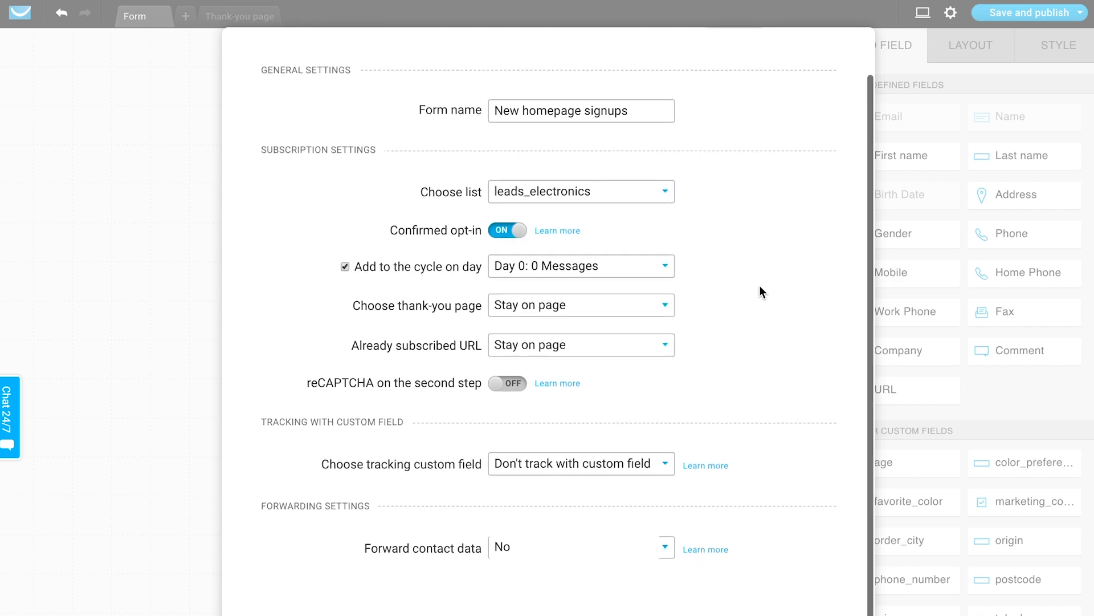
click(518, 231)
scroll(785, 240, down, 1)
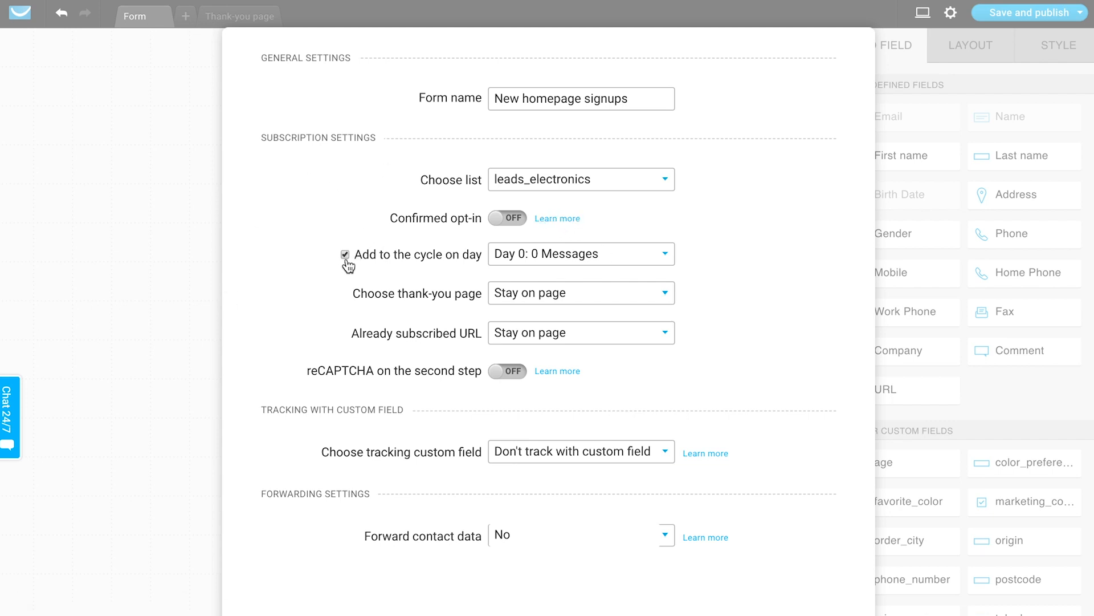
scroll(781, 351, down, 1)
Try the Default and Custom thank-you page options, and attempt to save the settings with the custom URL left empty
click(593, 299)
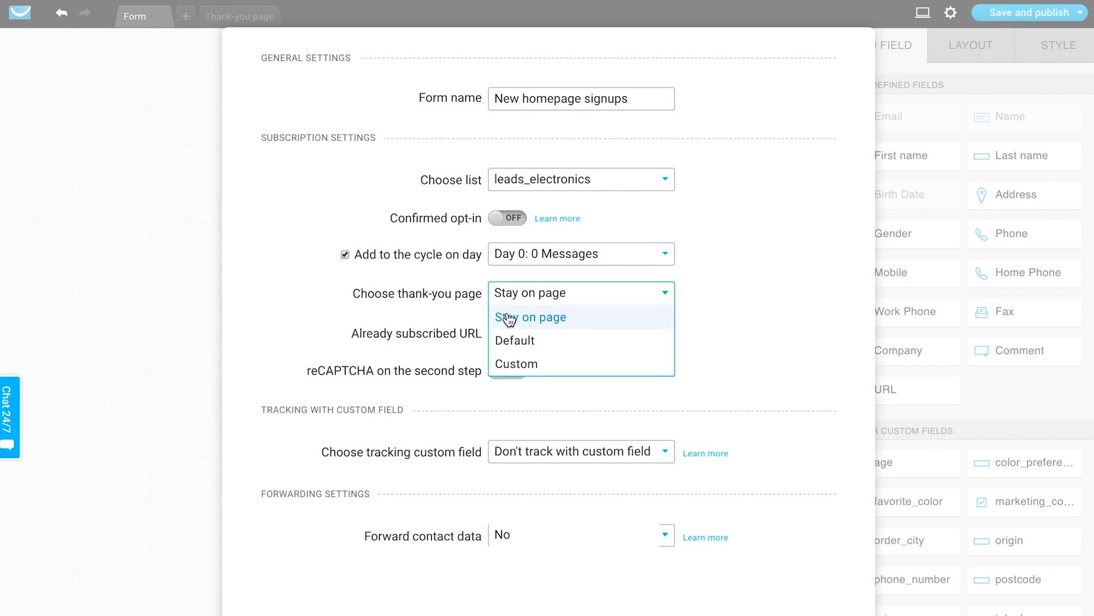
click(517, 342)
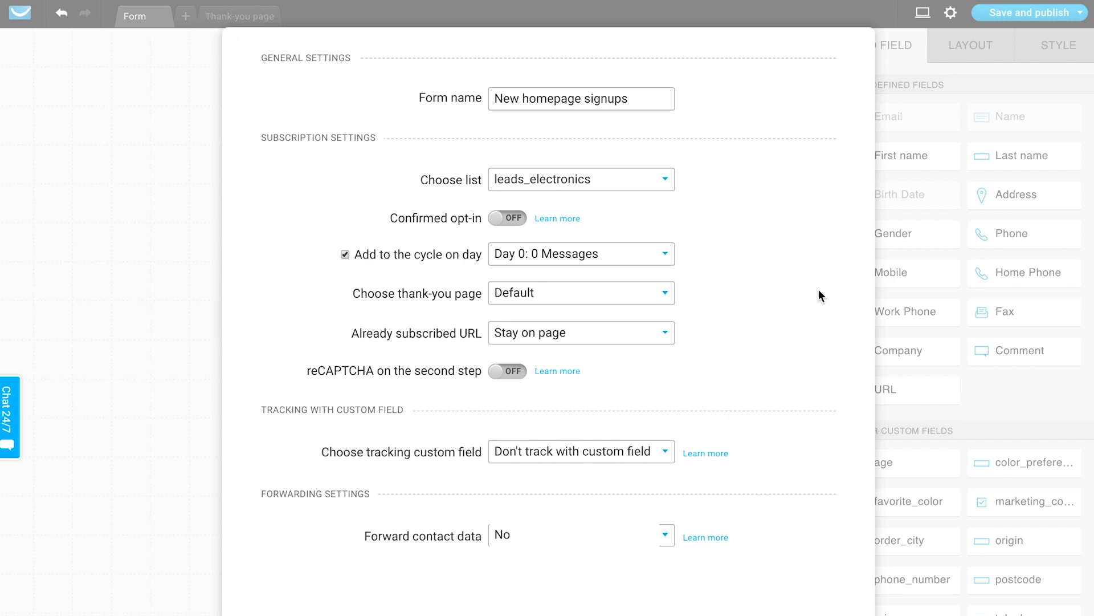
click(648, 294)
click(553, 359)
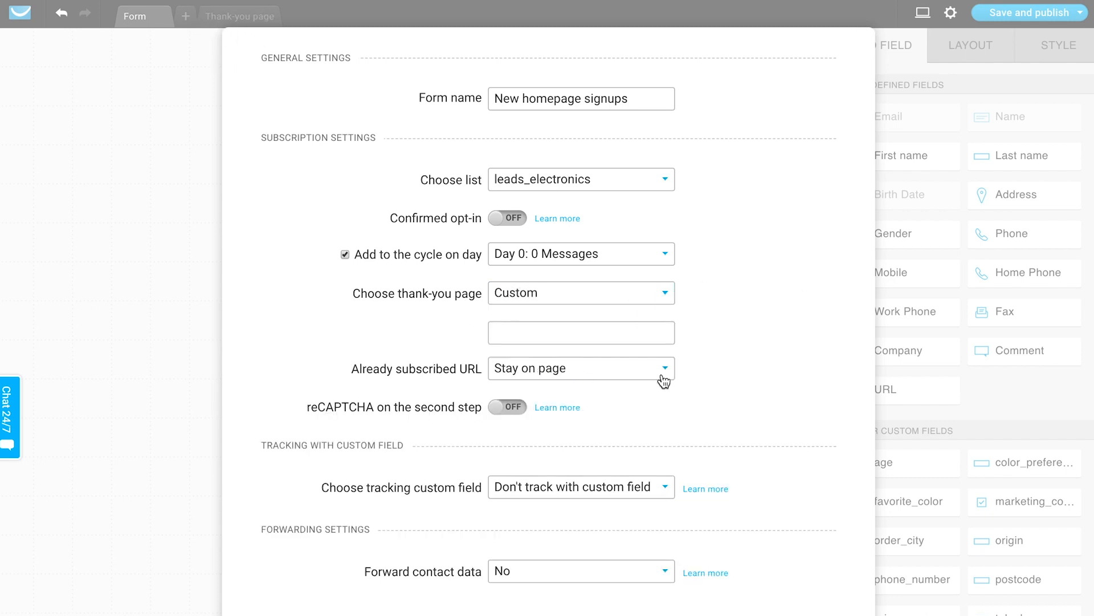
click(609, 327)
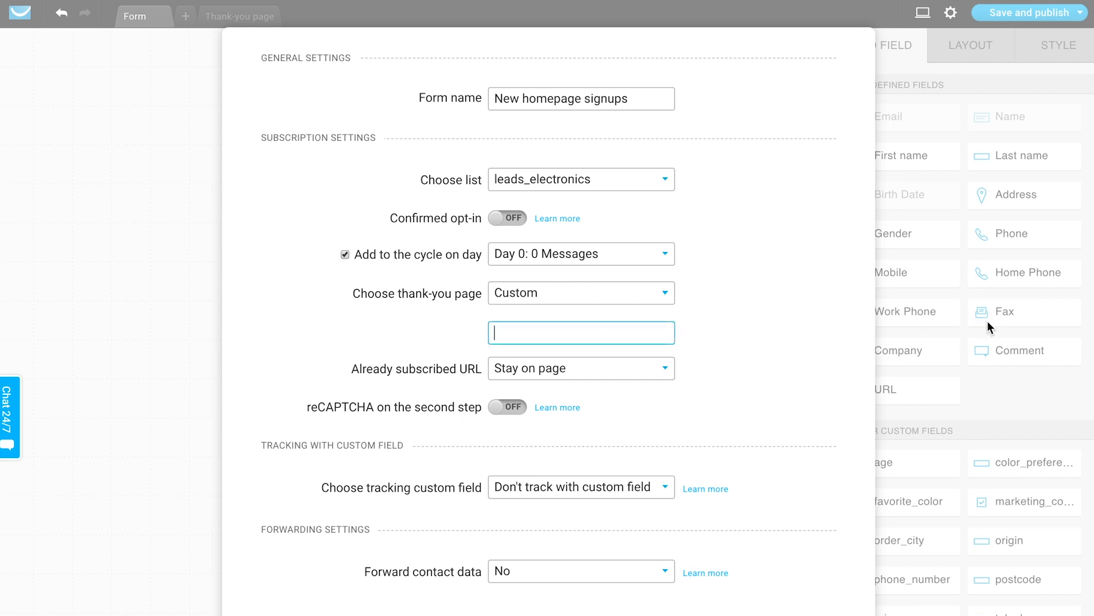
click(623, 300)
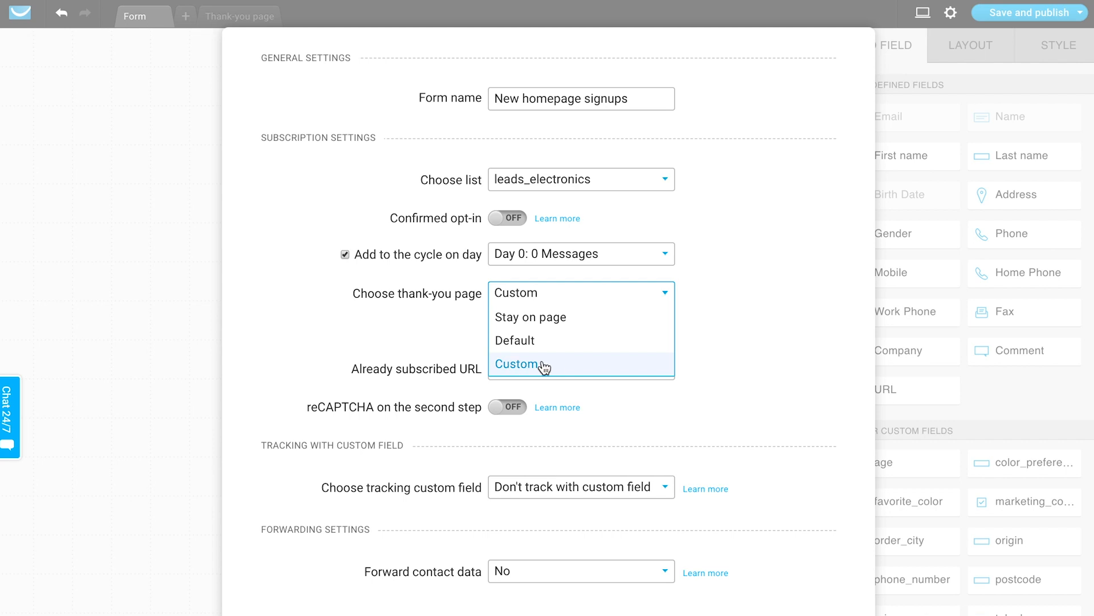
click(520, 365)
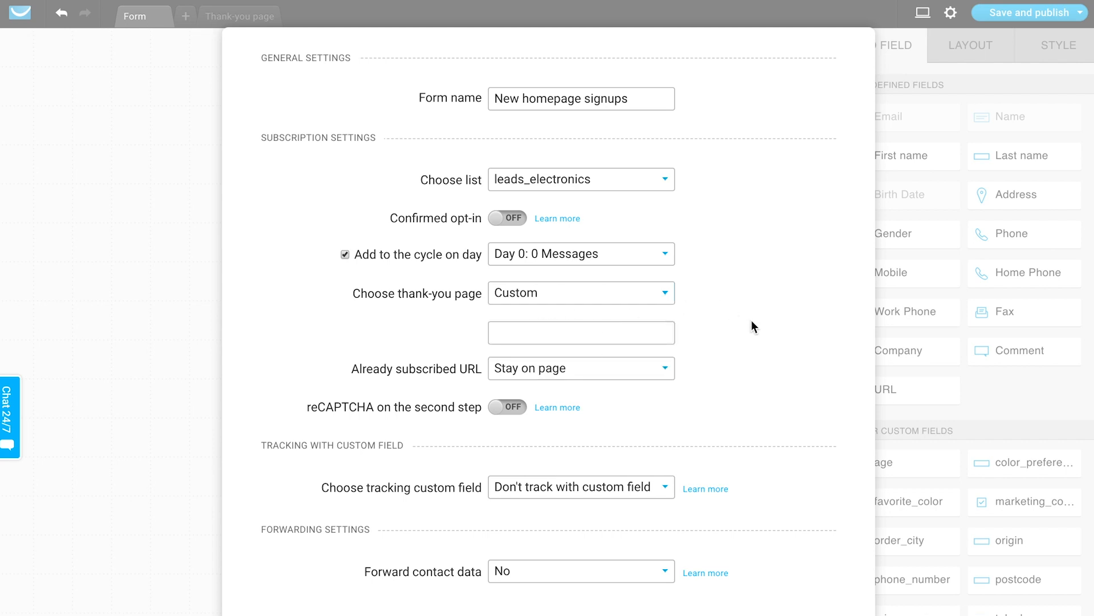
scroll(751, 320, down, 1)
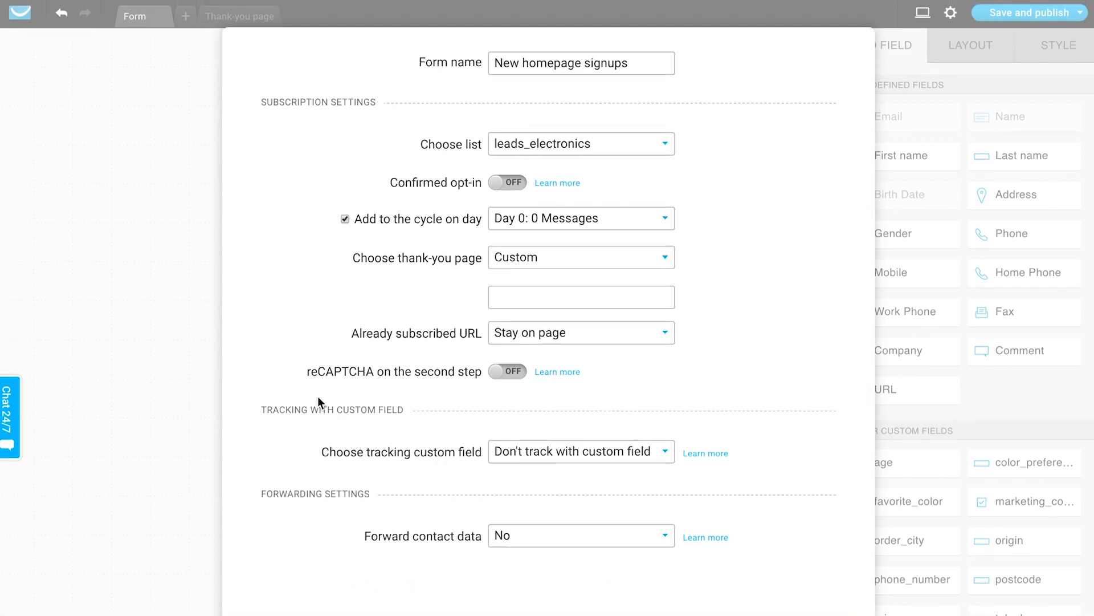
scroll(678, 291, up, 3)
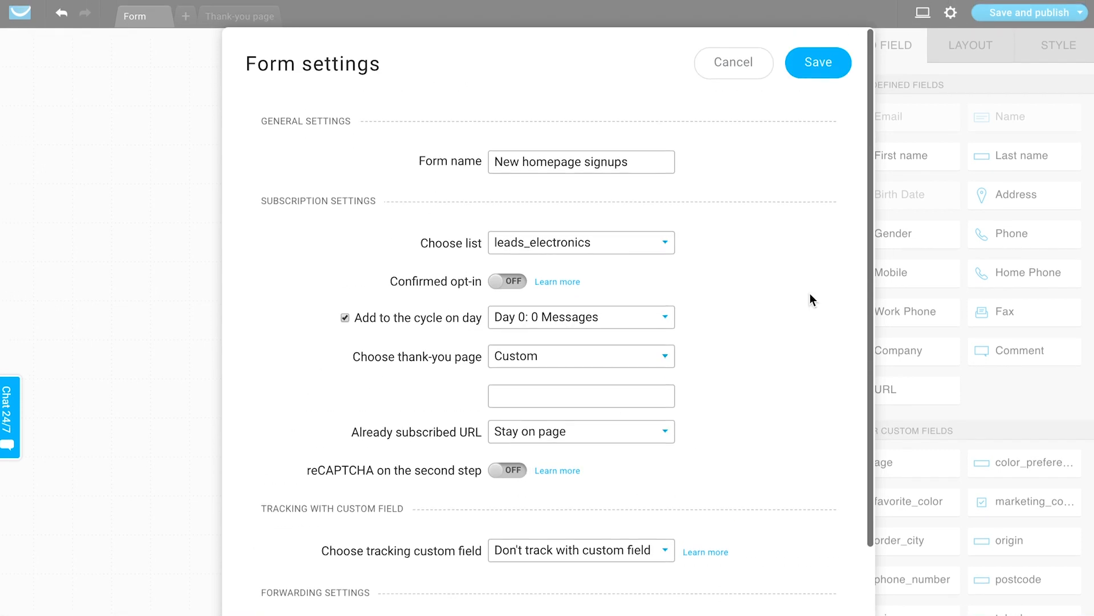
click(828, 67)
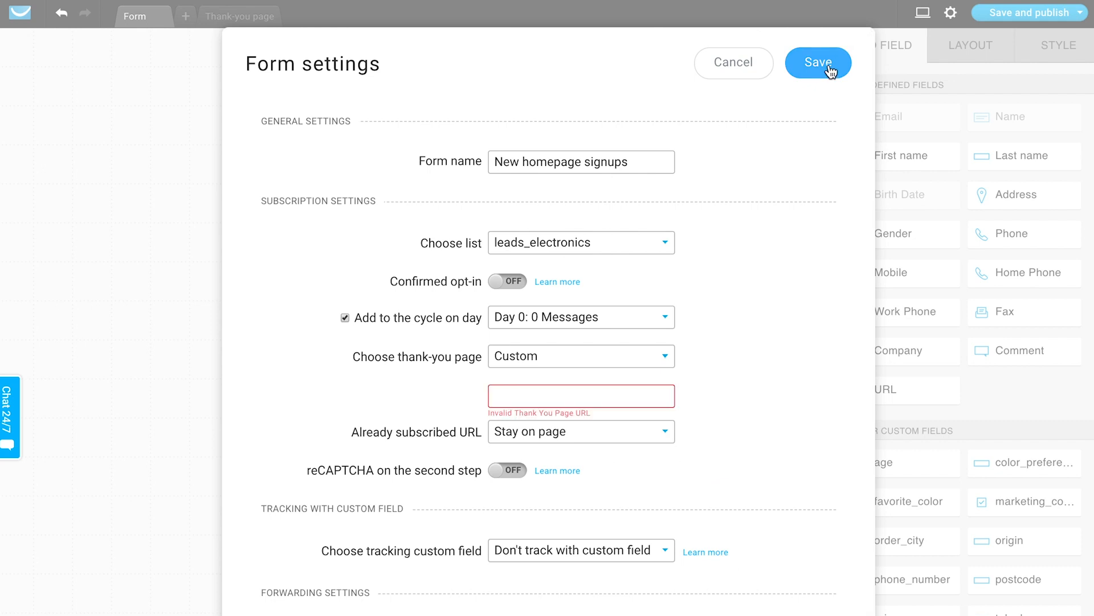
Set the thank-you page to Default and save the form settings
click(593, 357)
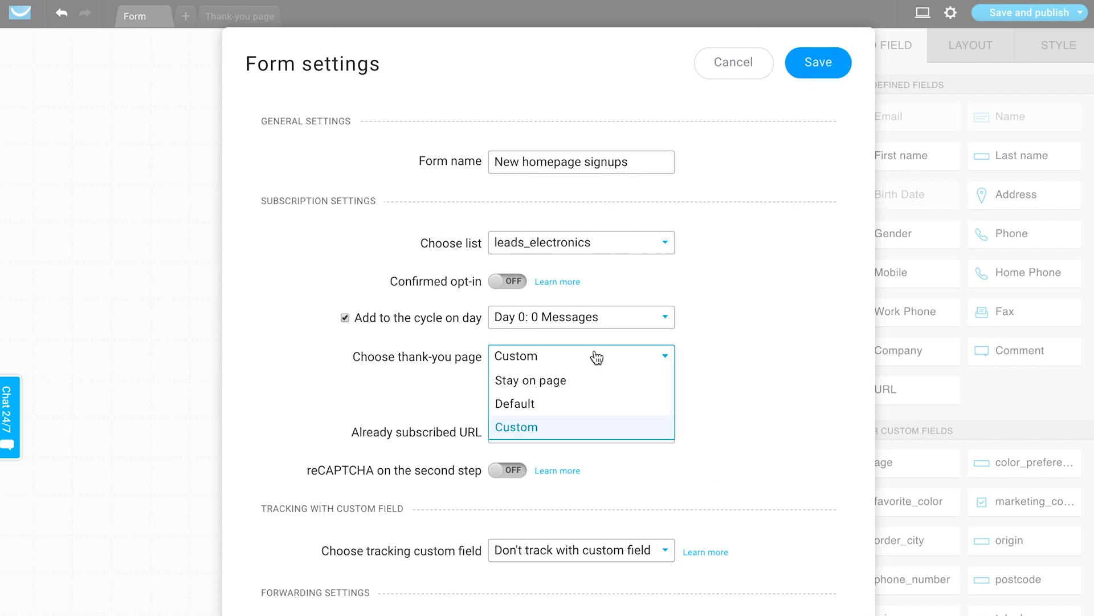
click(534, 404)
click(834, 61)
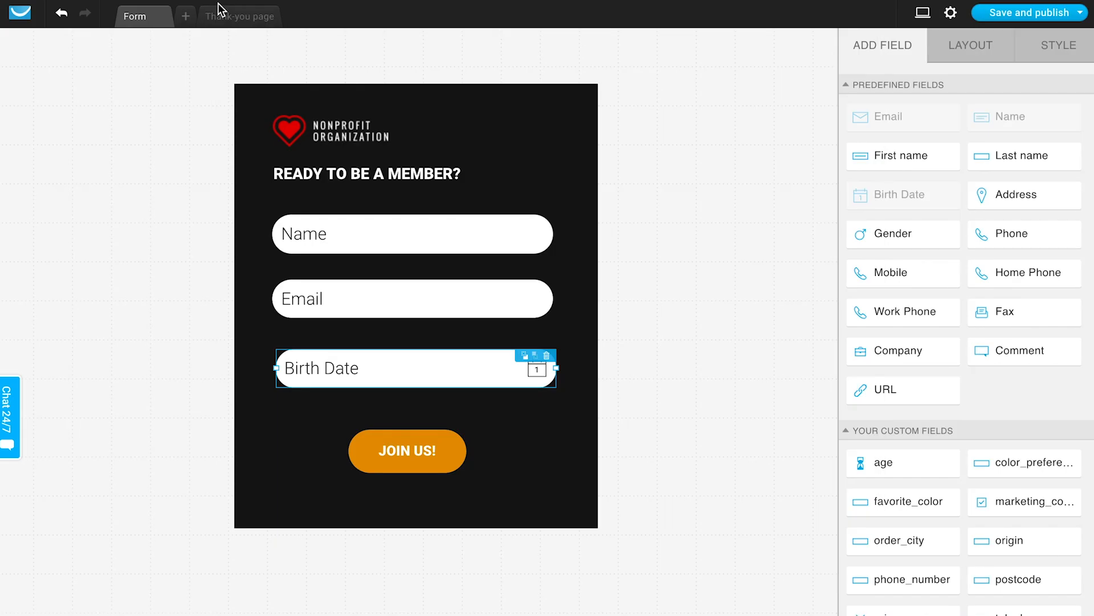
Check the form's thank-you page design, and save and publish the form
click(246, 21)
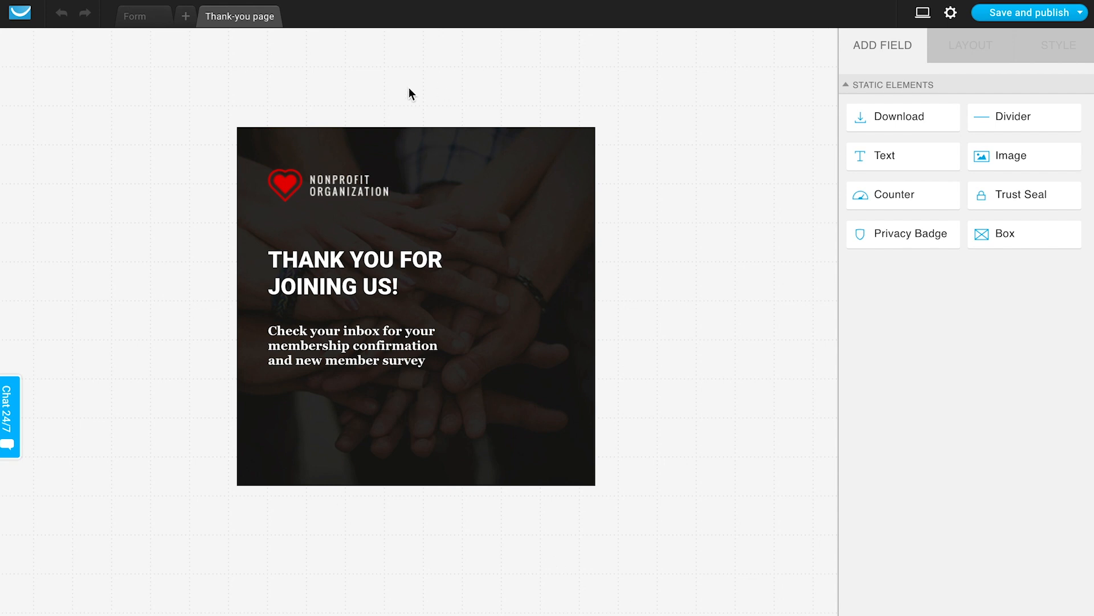
click(460, 155)
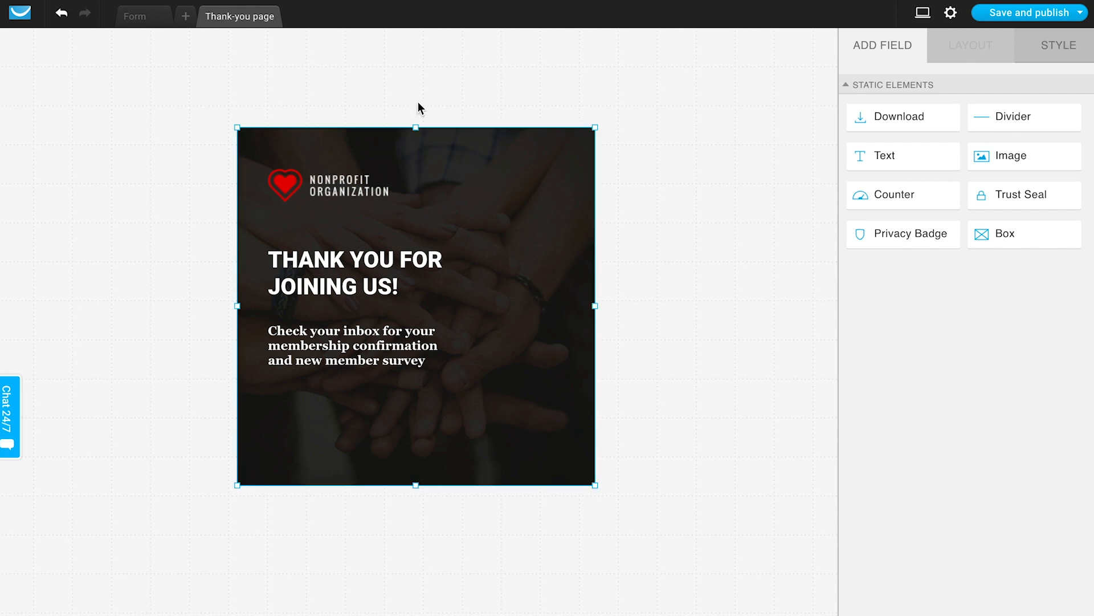
mouse_move(1059, 8)
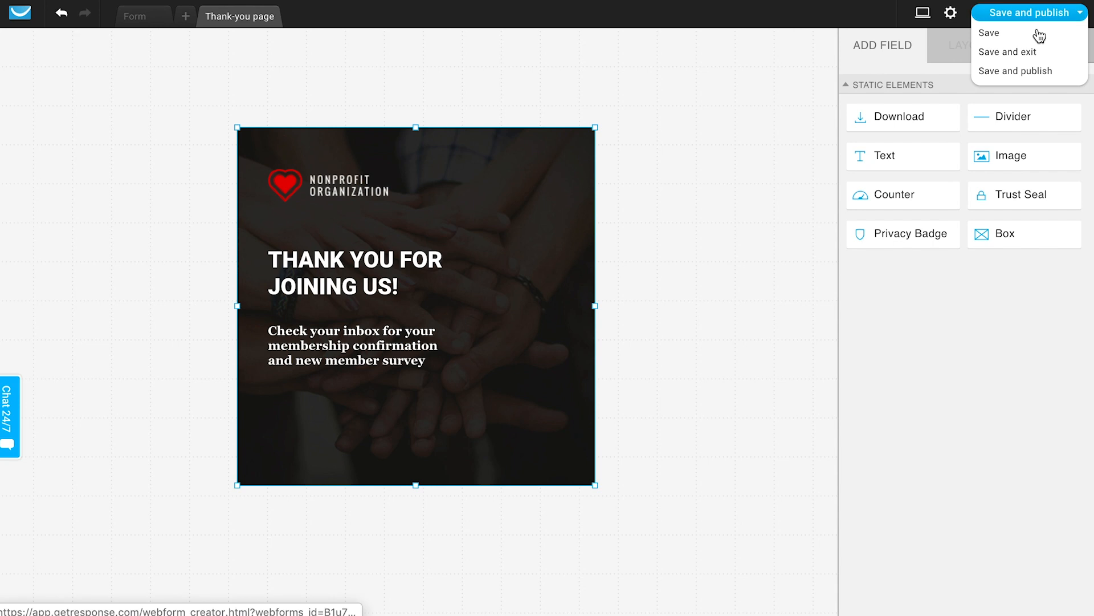
click(1030, 70)
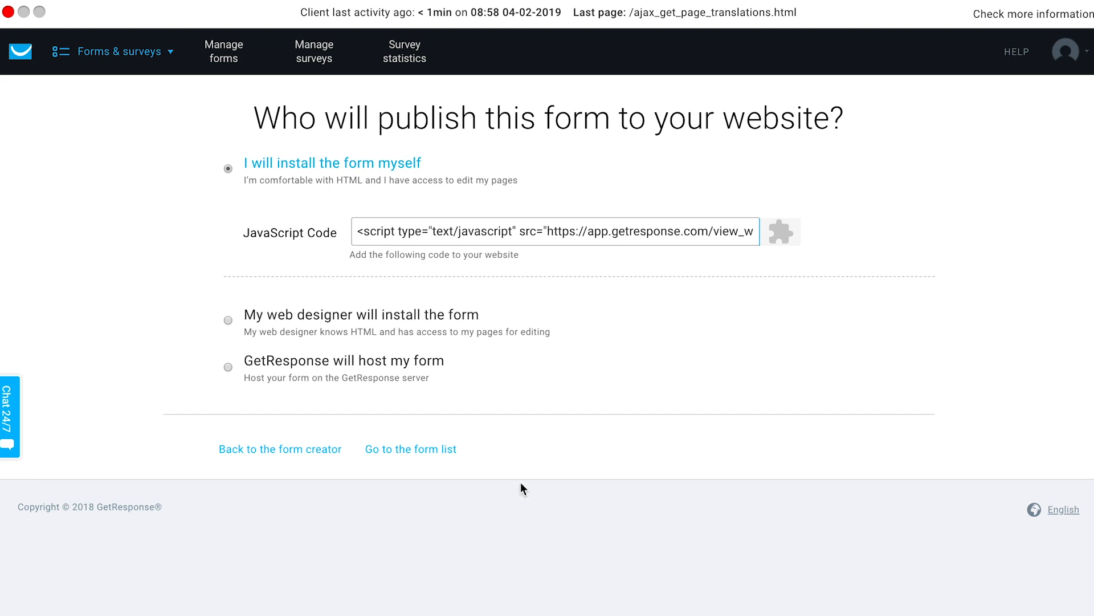
Check the web designer installation option, and choose GetResponse as the host for the form
click(431, 334)
scroll(706, 385, down, 3)
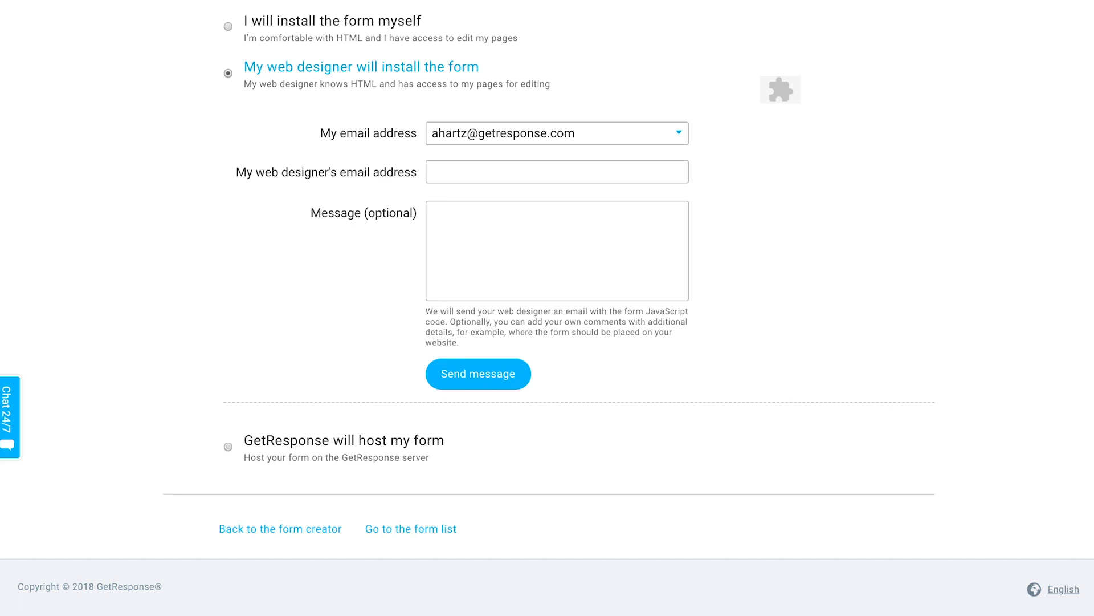
click(297, 440)
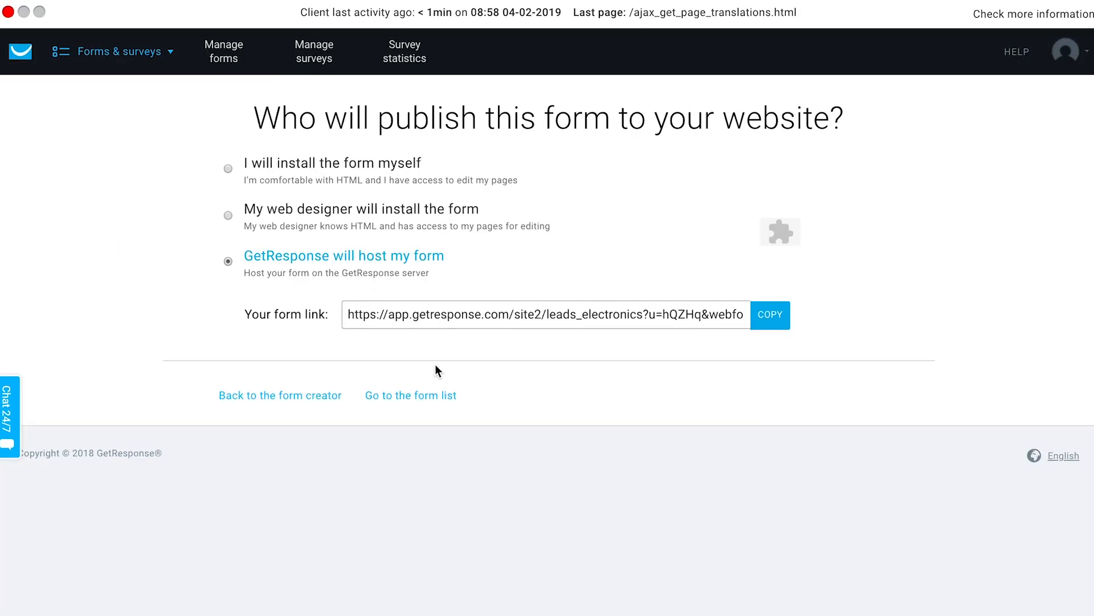
Preview the published form online through its hosted link, and select the link on the publishing page
click(385, 323)
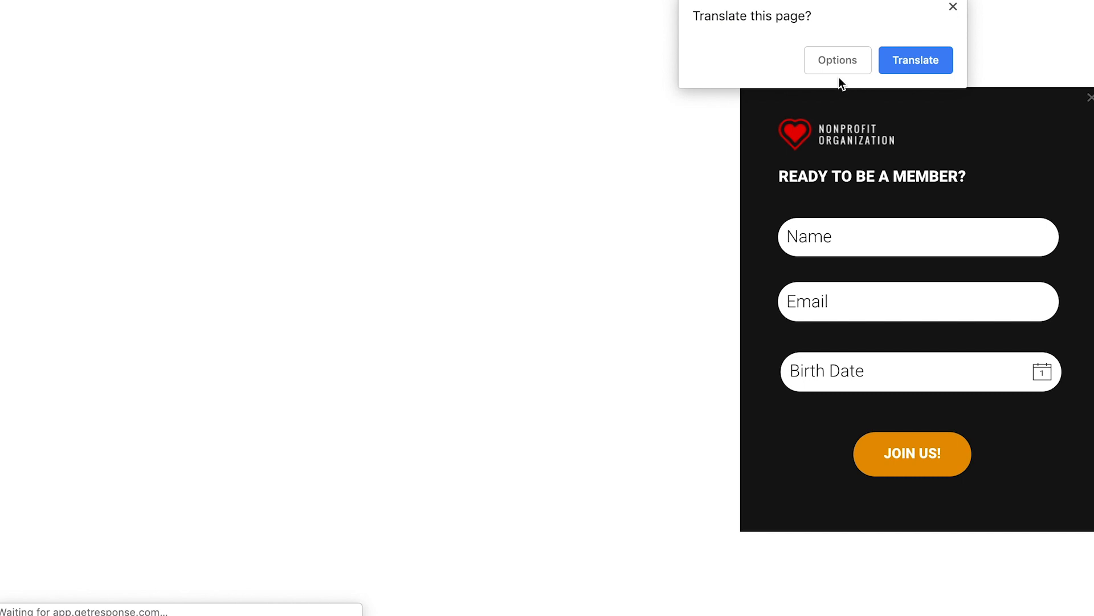
click(955, 6)
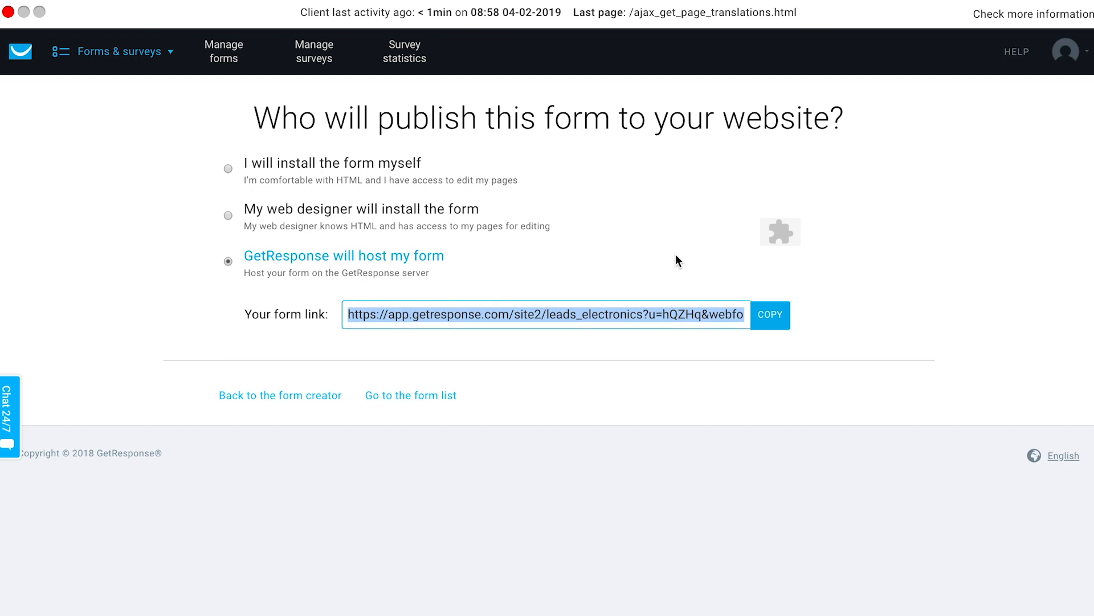
click(691, 313)
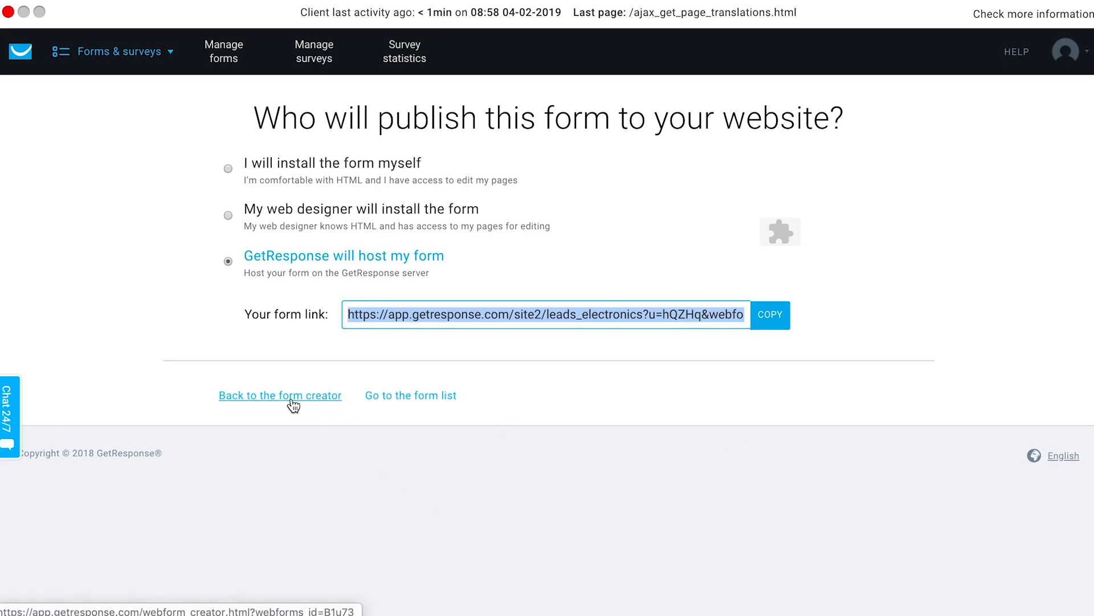
Go to the form list and check the actions available for the New homepage signups form
click(133, 55)
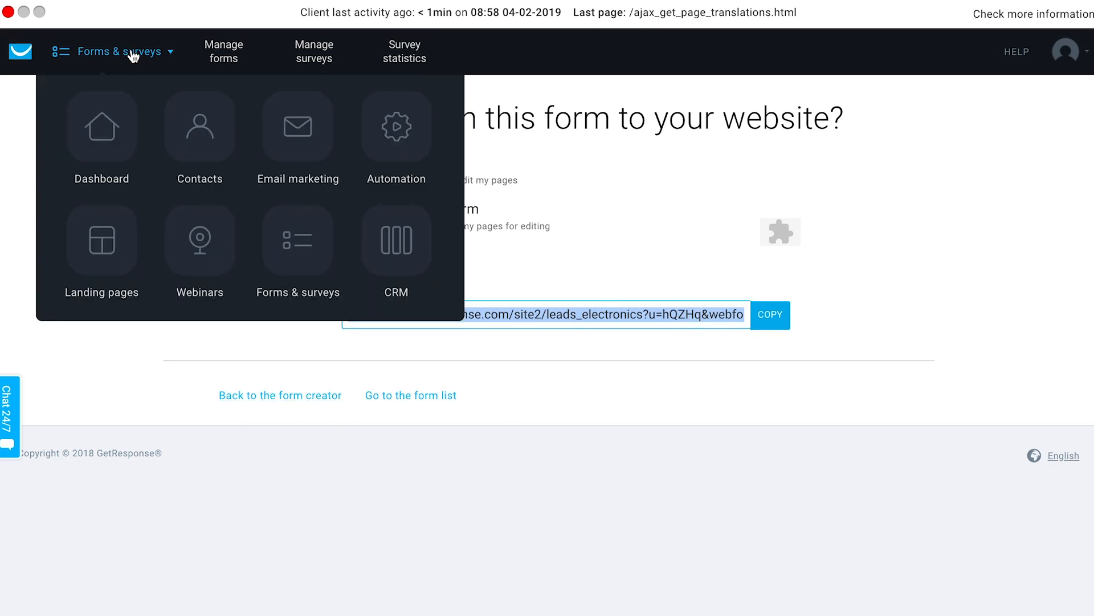
click(424, 399)
click(423, 402)
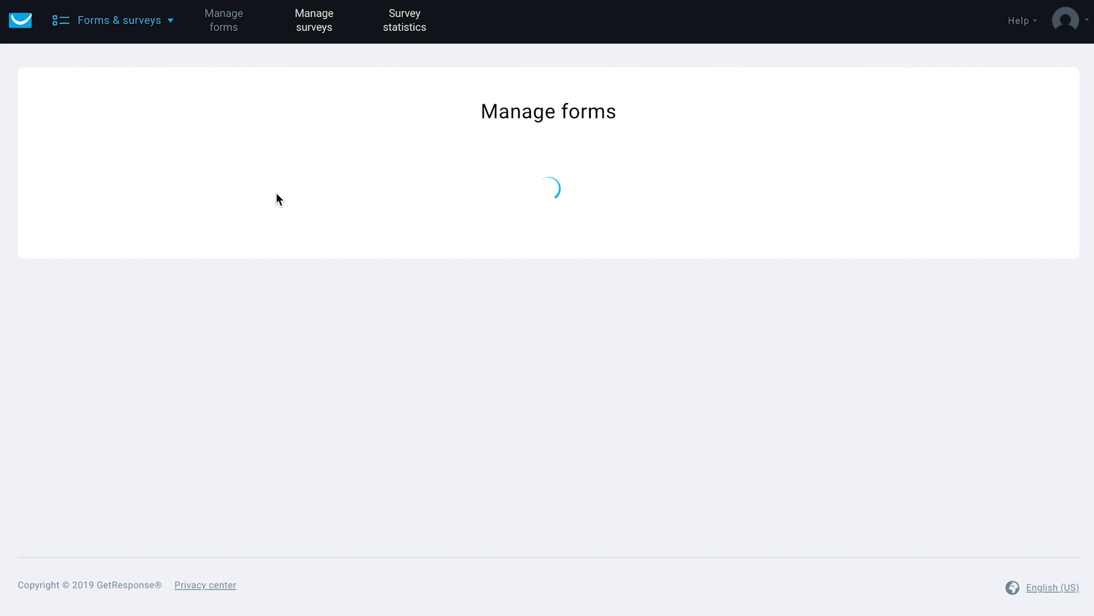
scroll(337, 465, down, 1)
scroll(337, 471, down, 3)
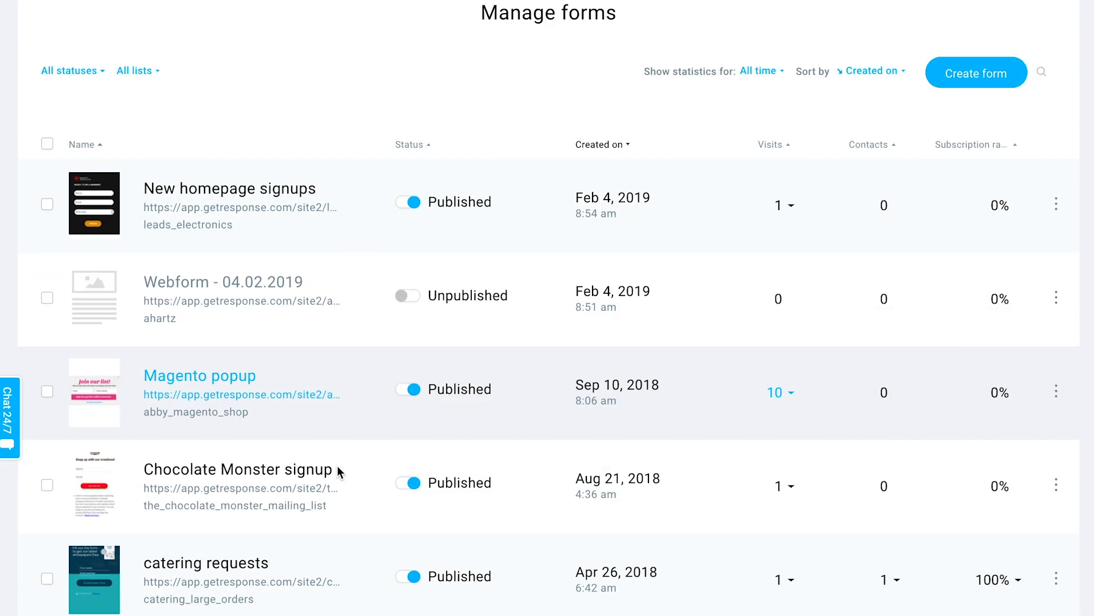
click(1055, 225)
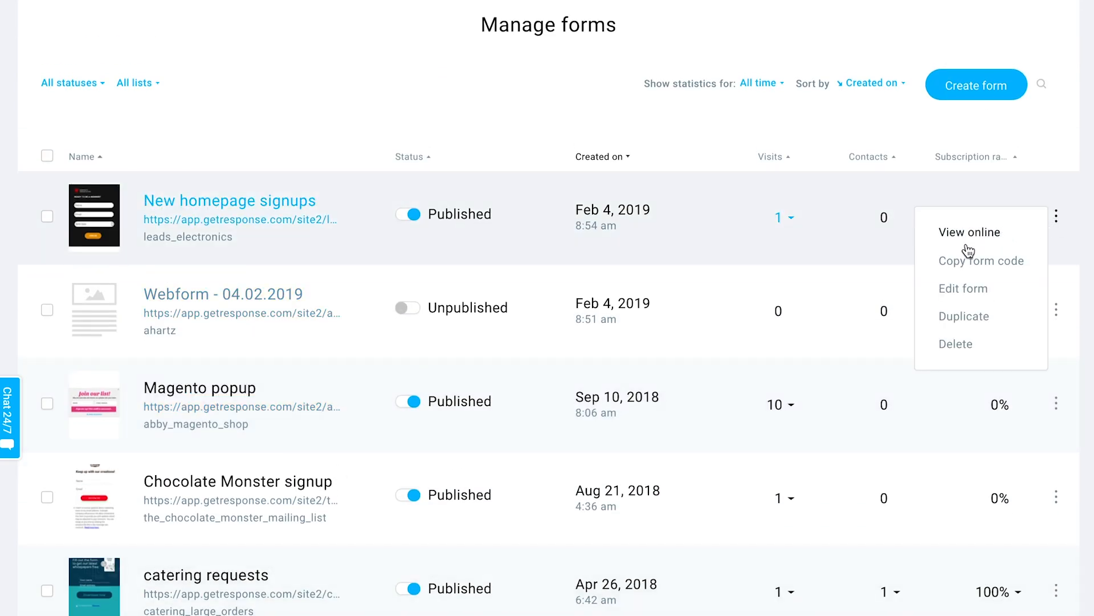
click(946, 288)
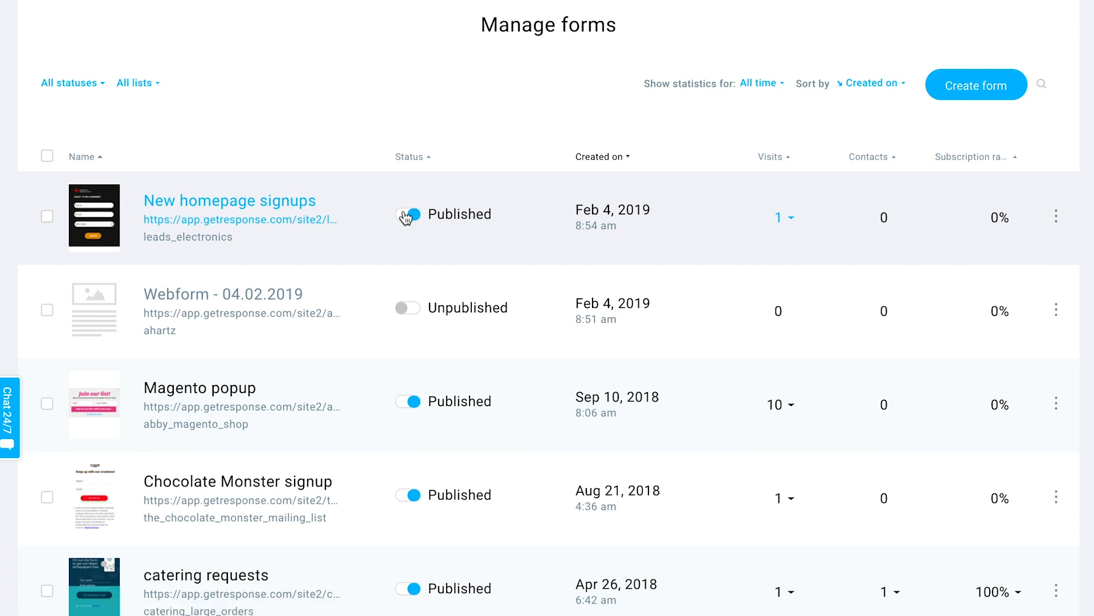